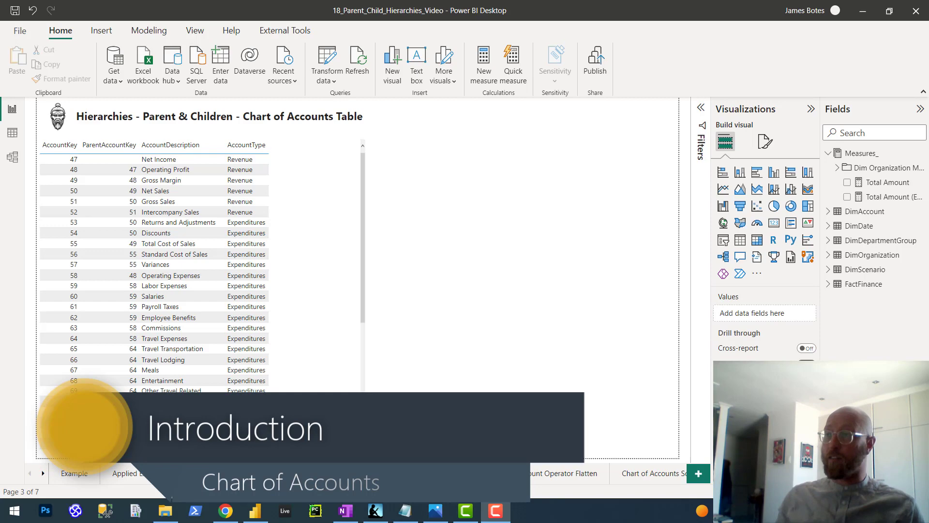
# - Bring up the Photos window with the chart of accounts.png five-level hierarchy diagram
pyautogui.hotkey('alt', 'Tab')
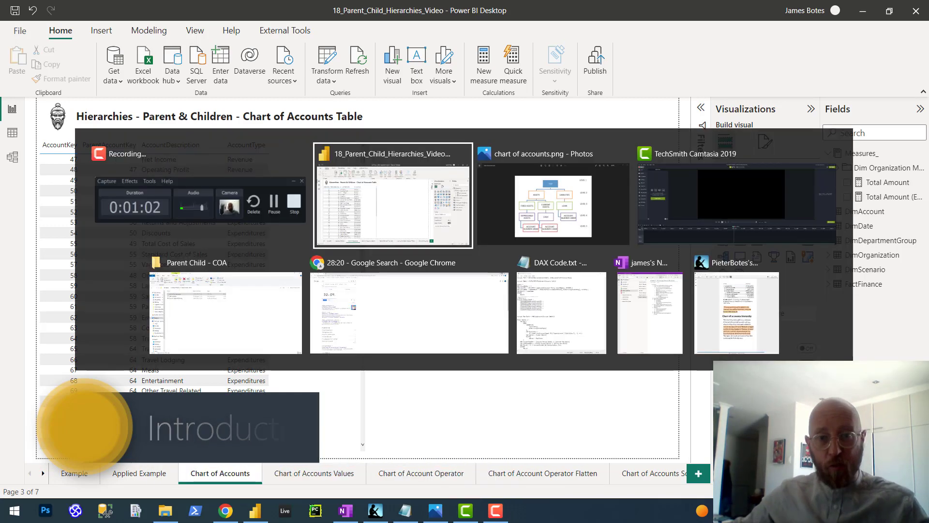
pyautogui.hotkey('alt', 'Tab')
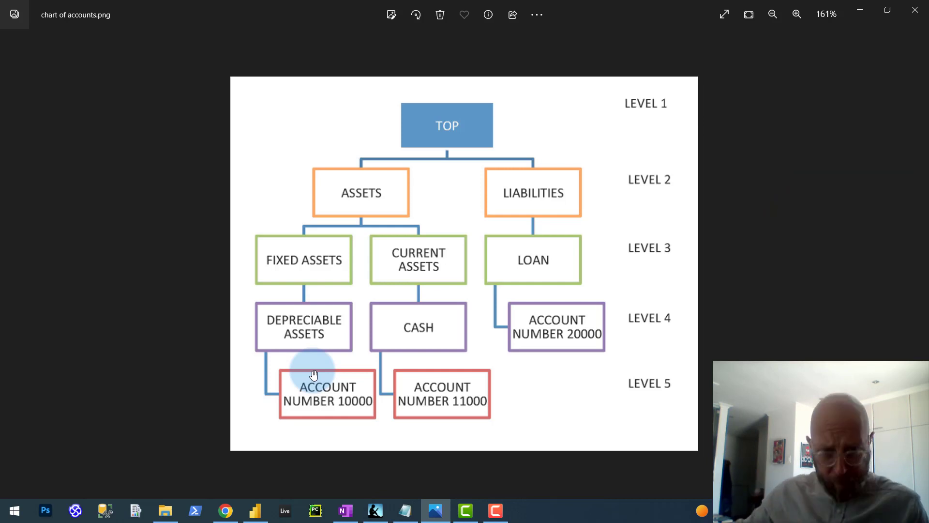
# - Minimize the Photos diagram and show the DimAccount table's 99 rows in Data view
pyautogui.click(866, 7)
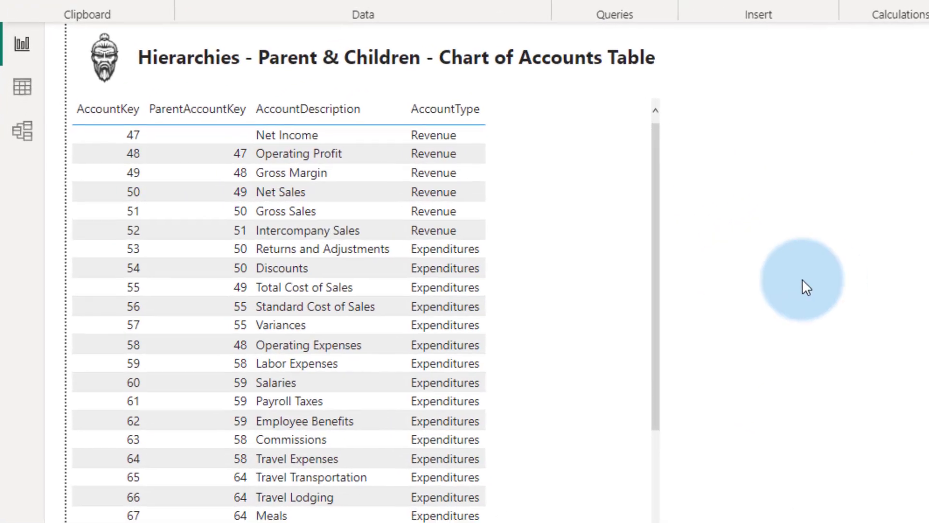
pyautogui.click(825, 344)
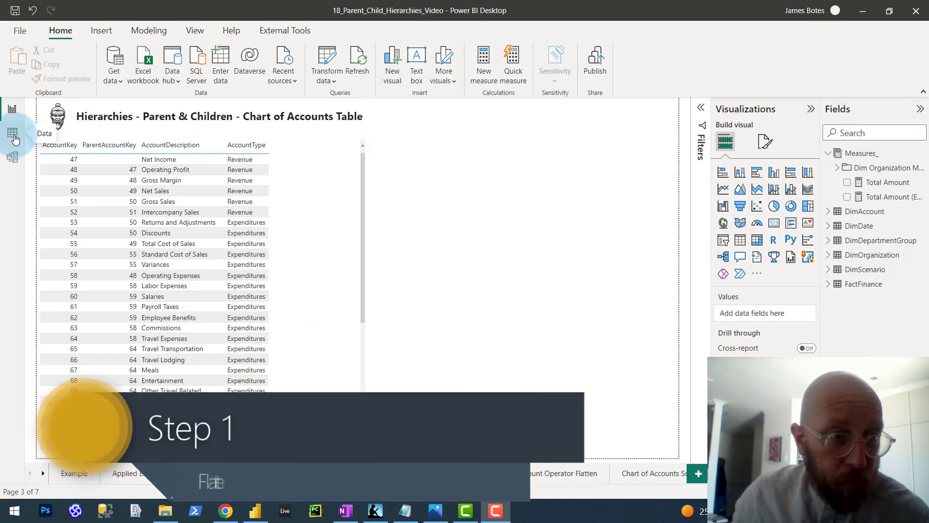
pyautogui.click(13, 133)
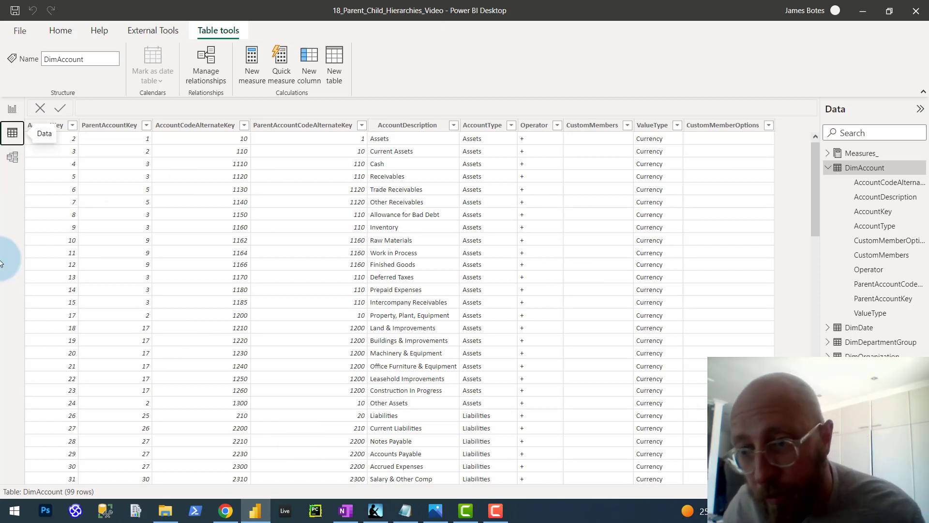
# - Add a DimAccount column Account Path = PATH(DimAccount[AccountKey], DimAccount[ParentAccountKey])
pyautogui.rightClick(905, 167)
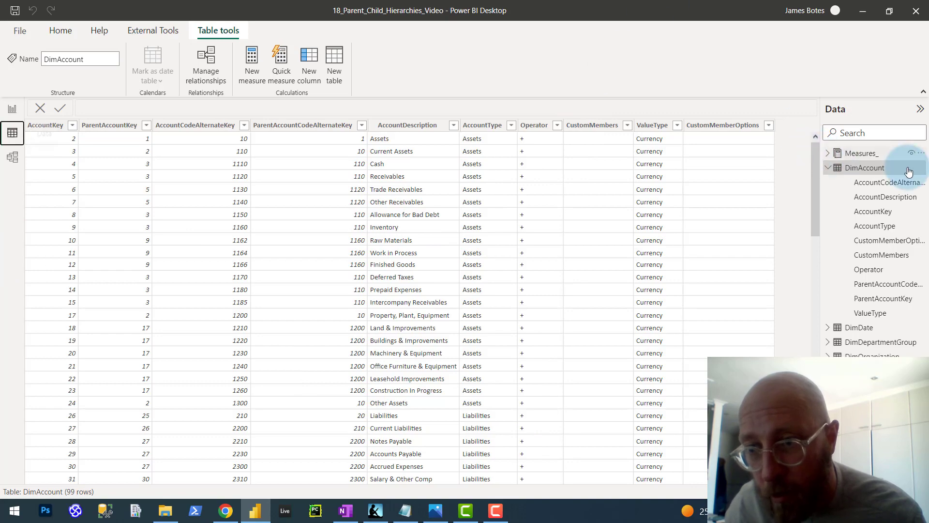
pyautogui.press('Escape')
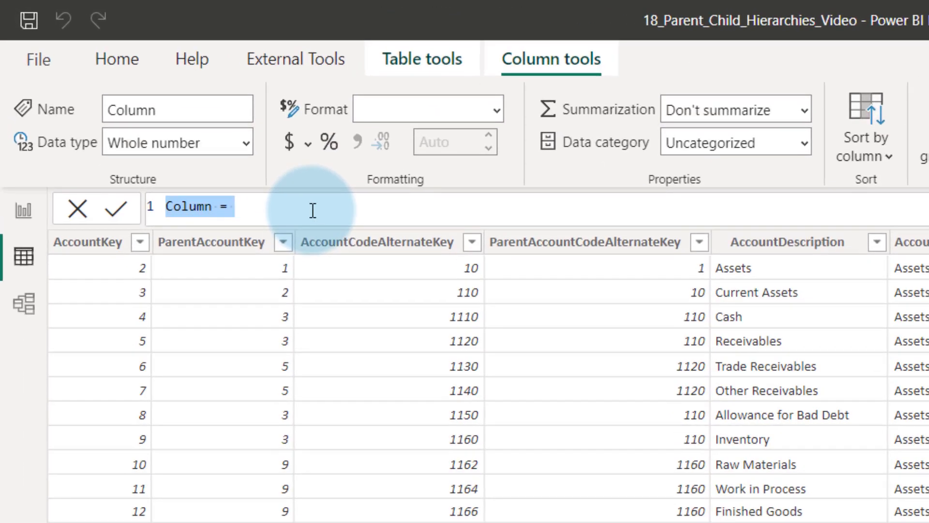
pyautogui.click(312, 210)
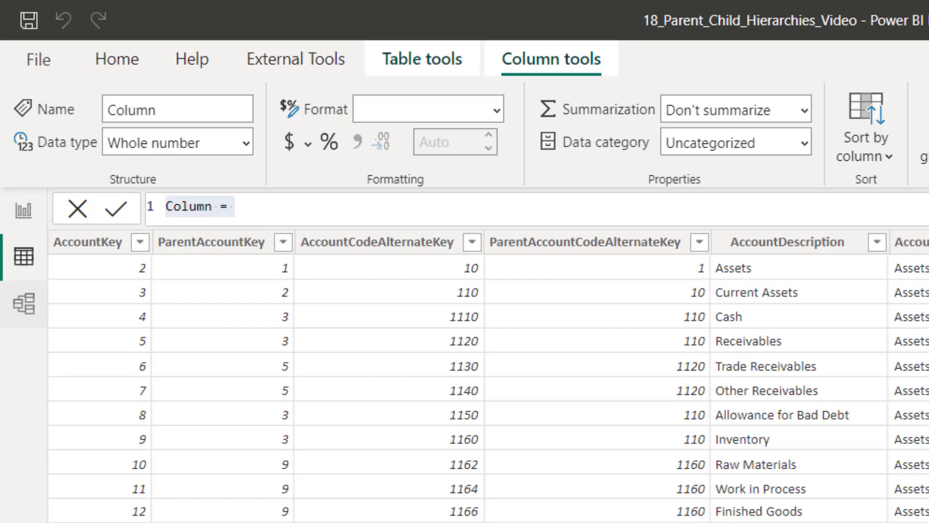
pyautogui.click(264, 209)
pyautogui.write('Account Path = PATH(DimAccount[AccountKey], DimAccount[ParentAccountKey])')
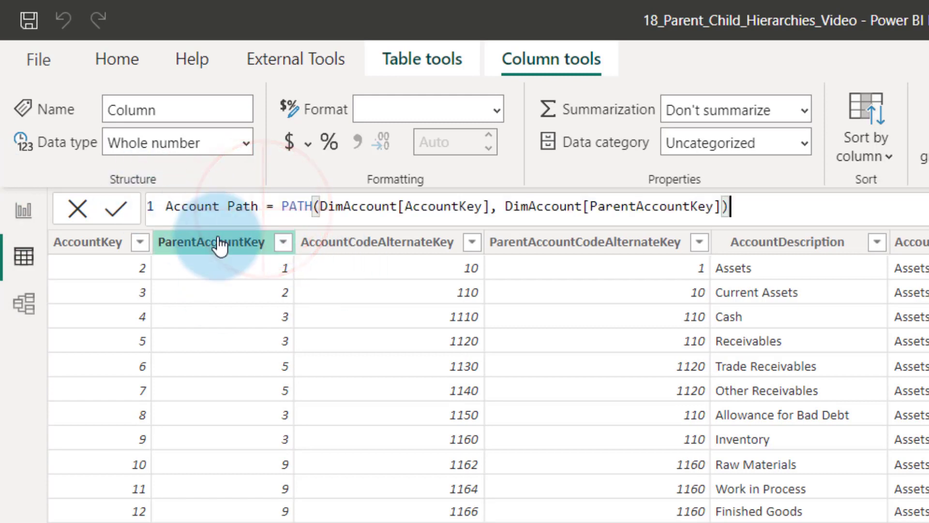
pyautogui.click(116, 210)
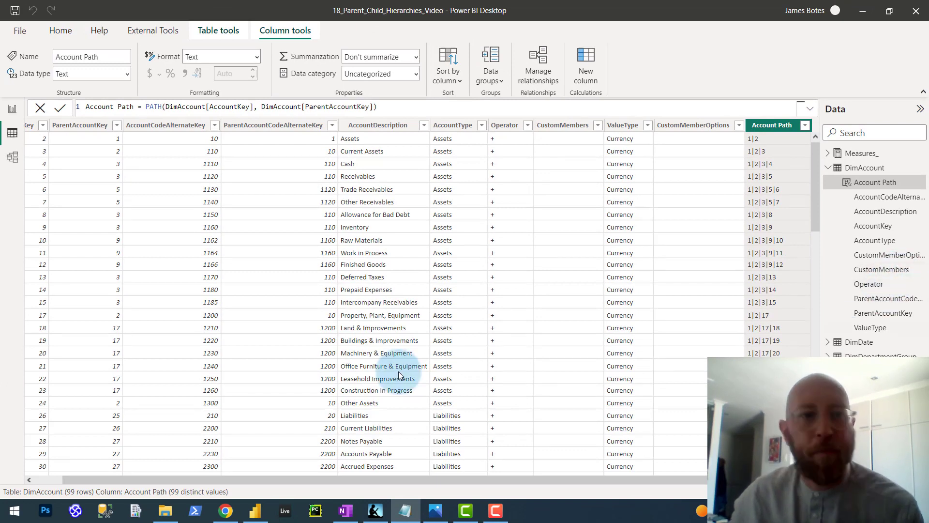
# - Add Account Depth = PATHLENGTH(DimAccount[Account Path]) and sort that column descending
pyautogui.click(921, 169)
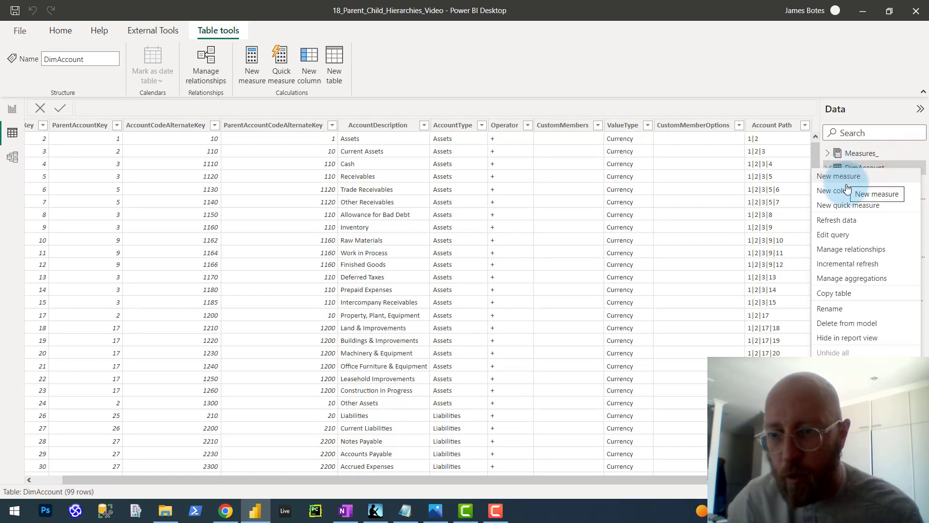
pyautogui.click(365, 158)
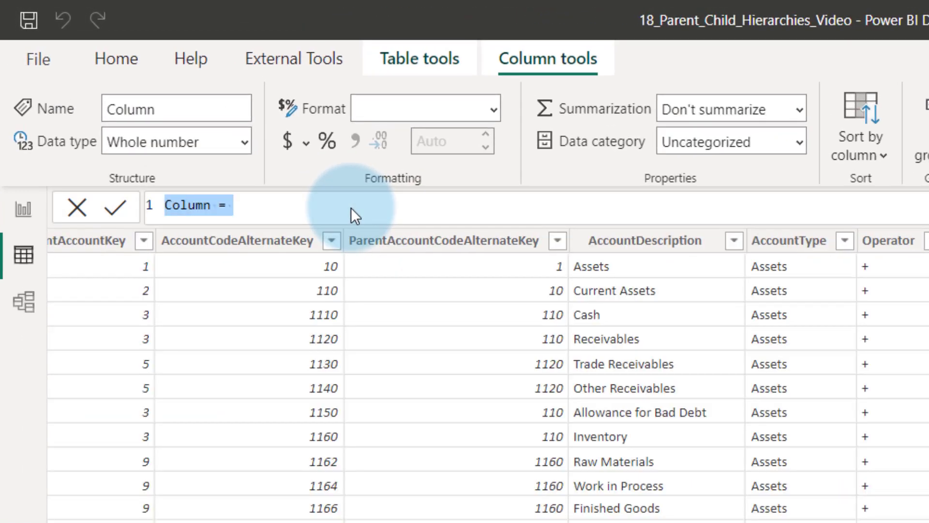
pyautogui.write('Account Depth = PATHLENGTH(DimAccount[Account Path])')
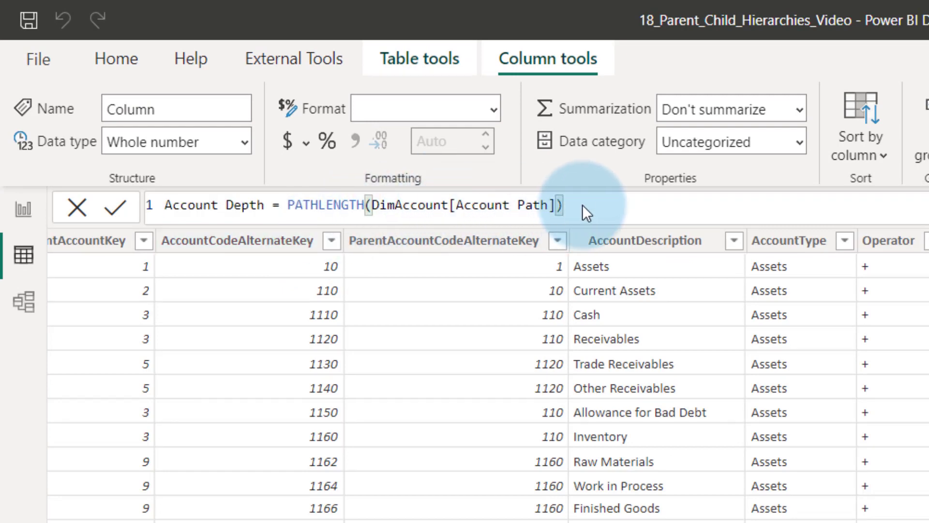
pyautogui.click(112, 213)
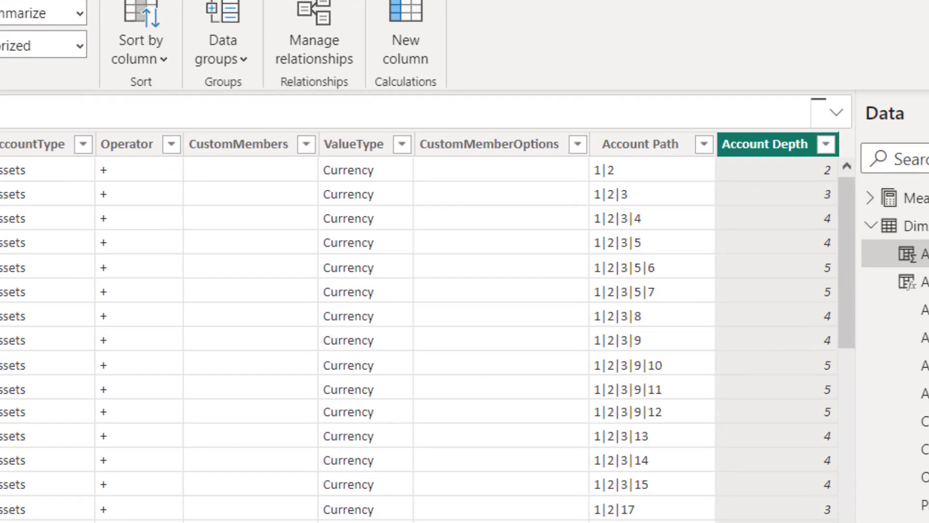
pyautogui.click(827, 145)
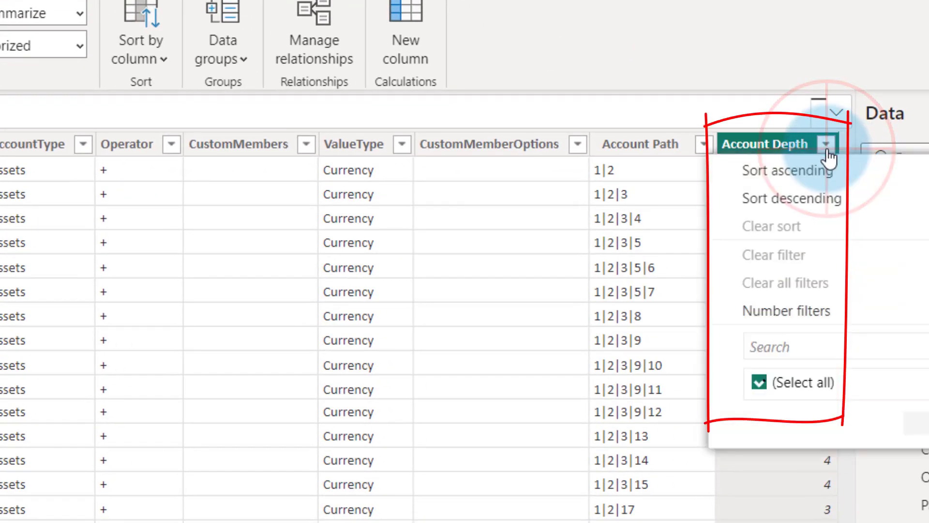
pyautogui.click(793, 199)
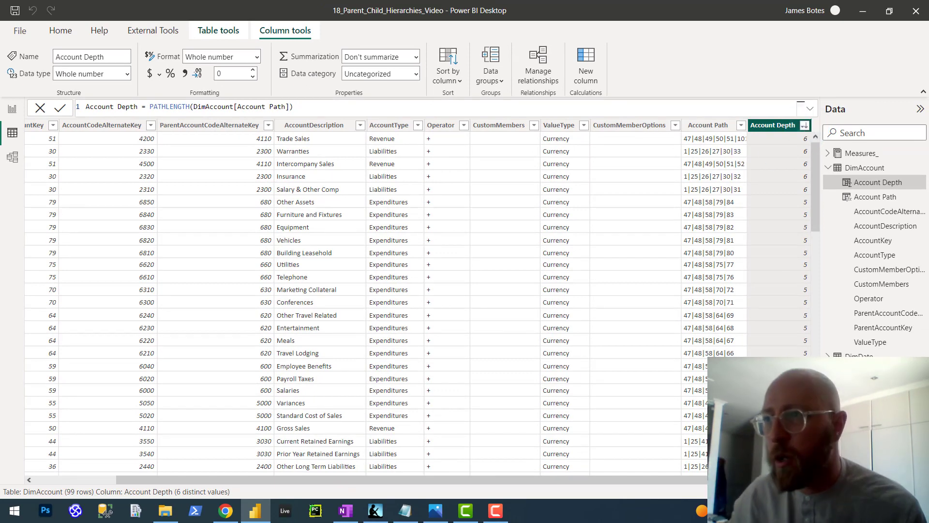
# - Start a new DimAccount column and paste in the Level1 PATHITEM/LOOKUPVALUE formula
pyautogui.click(924, 299)
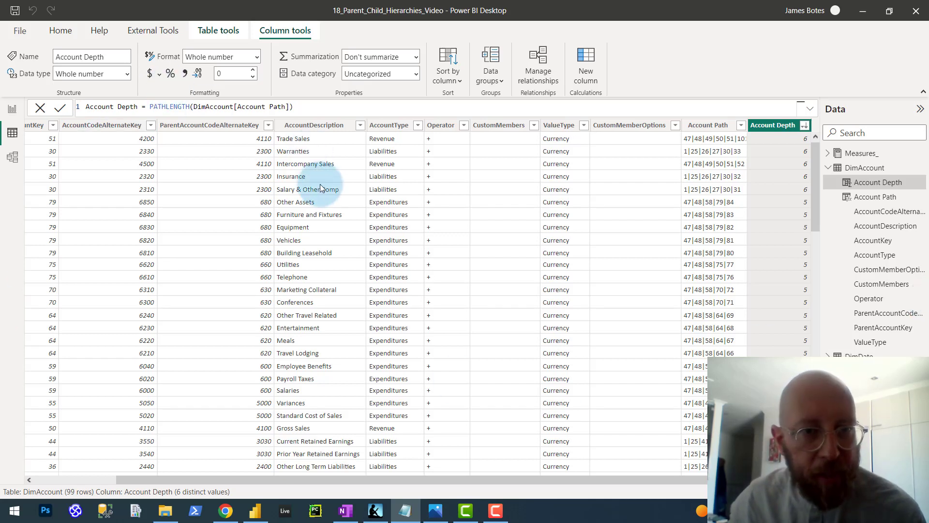
pyautogui.click(895, 167)
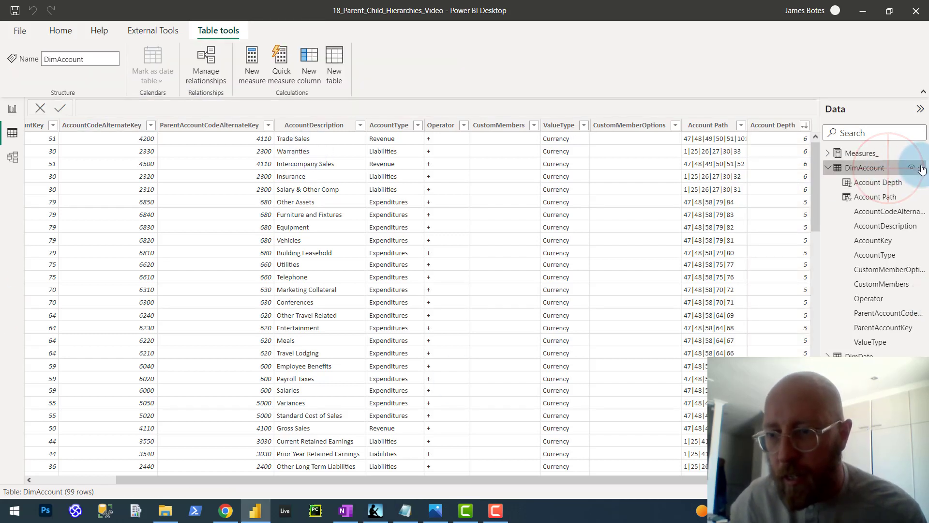
pyautogui.rightClick(922, 170)
pyautogui.click(861, 167)
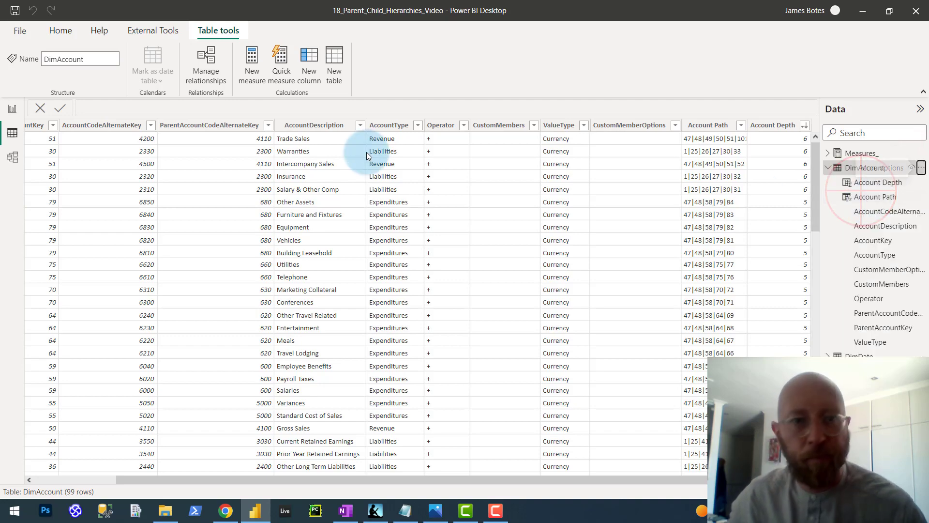
pyautogui.click(248, 138)
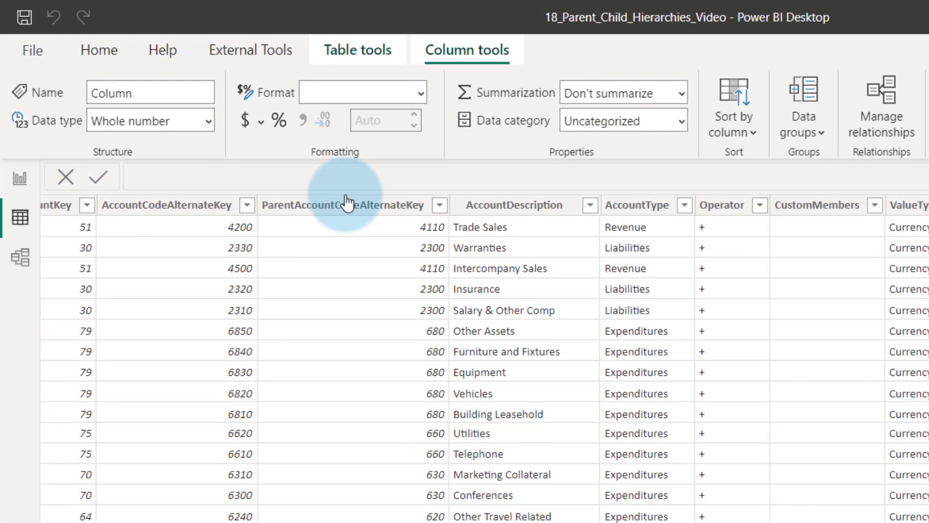
pyautogui.write('Level1 =  VAR LevelNumber = 1 VAR LevelKey = PATHITEM ( DimAccount[Account Path], LevelNumber, INTEGER ) VAR LevelName = LOOKUPVALUE ( DimAccount[AccountDescription], DimAccount[AccountKey], LevelKey ) VAR Result = LevelName RETURN     Result')
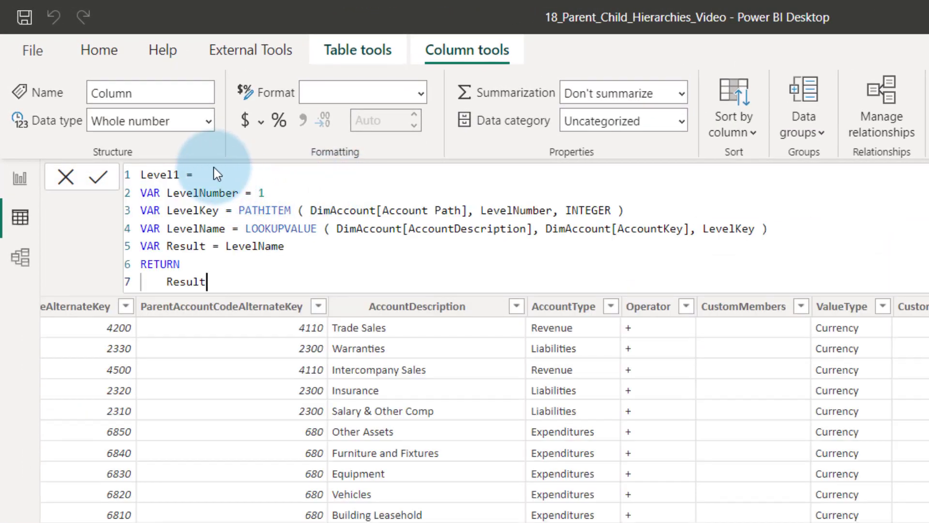
# - Walk through the formula's LevelNumber, PATHITEM, INTEGER and LOOKUPVALUE parts, then commit Level1
pyautogui.click(217, 174)
pyautogui.moveTo(269, 193); pyautogui.dragTo(132, 194)
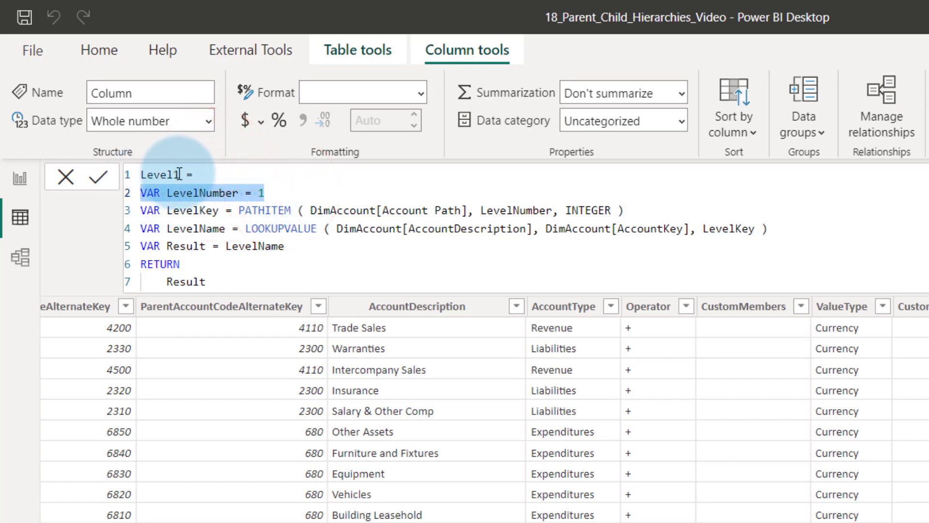
pyautogui.moveTo(240, 210); pyautogui.dragTo(295, 211)
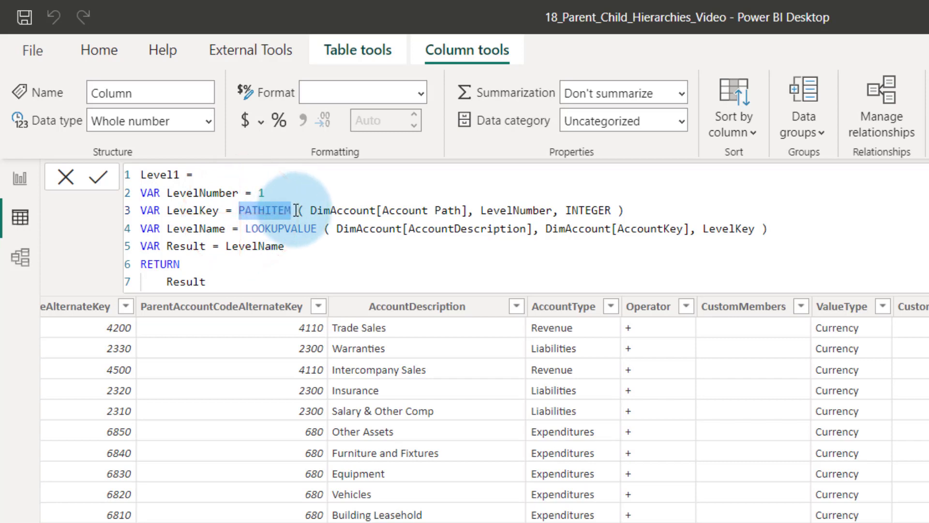
pyautogui.moveTo(302, 210); pyautogui.dragTo(612, 210)
pyautogui.click(566, 210)
pyautogui.moveTo(246, 229); pyautogui.dragTo(755, 229)
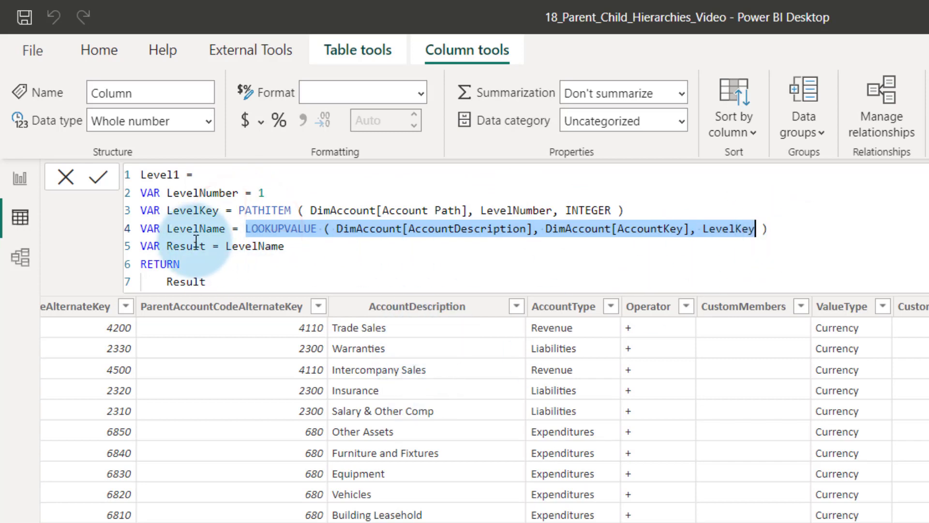
pyautogui.click(91, 188)
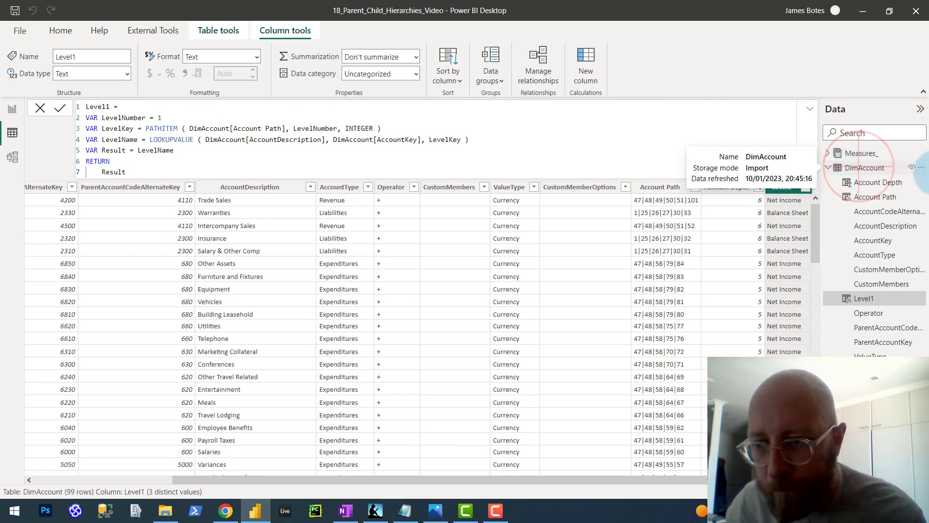
# - Add the Level2 and Level3 lookup columns to DimAccount
pyautogui.click(864, 168)
pyautogui.click(921, 167)
pyautogui.click(849, 183)
pyautogui.click(110, 106)
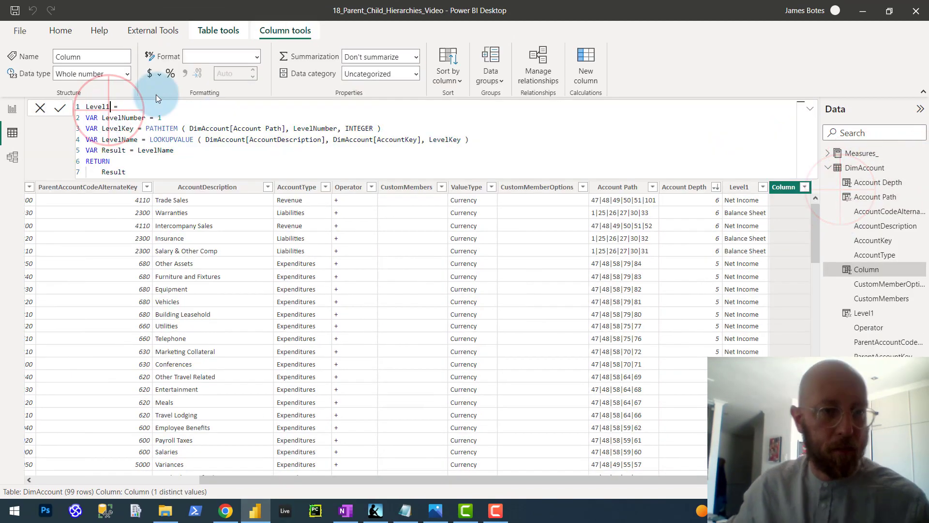
pyautogui.click(60, 107)
pyautogui.rightClick(864, 168)
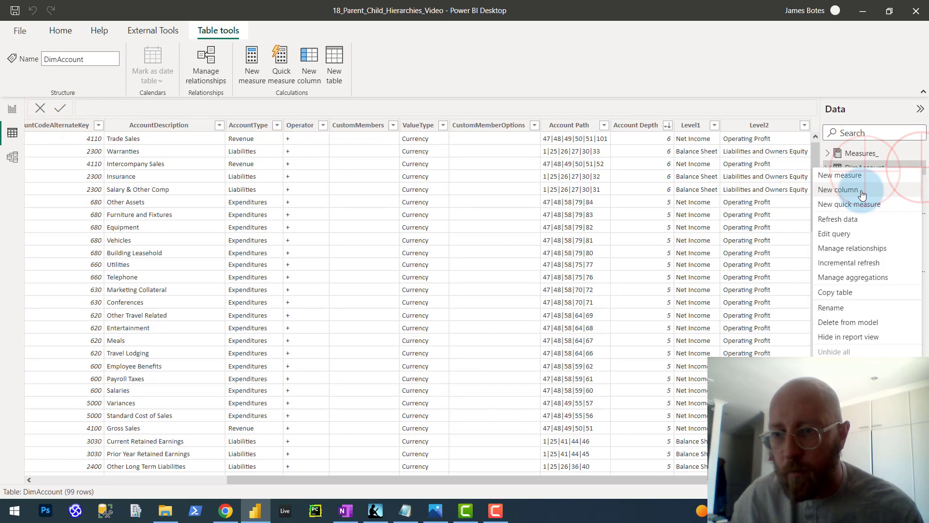
pyautogui.press('Escape')
pyautogui.click(110, 105)
pyautogui.write('Level1 = VAR LevelNumber = 1 VAR LevelKey = PATHITEM ( DimAccount[Account Path], LevelNumber, INTEGER ) VAR LevelName = LOOKUPVALUE ( DimAccount[AccountDescription], DimAccount[AccountKey], LevelKey ) VAR Result = LevelName RETURN     Result')
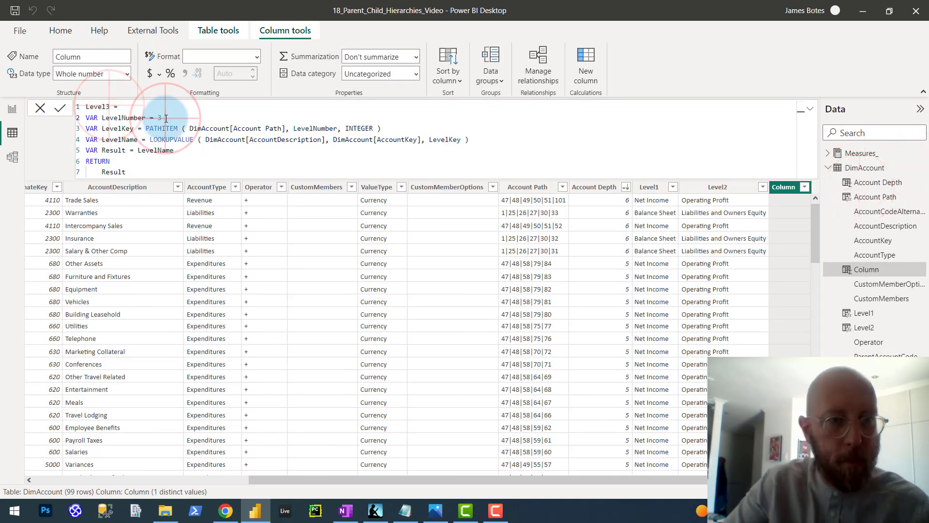
pyautogui.press('Return')
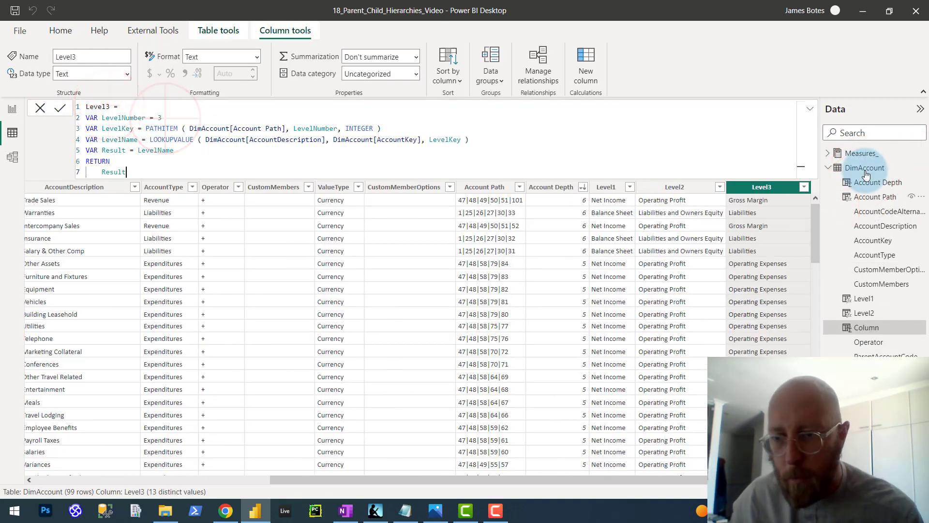
# - Add the Level4 and Level5 lookup columns to DimAccount
pyautogui.rightClick(865, 168)
pyautogui.click(850, 183)
pyautogui.click(110, 106)
pyautogui.write('Level4 = VAR LevelNumber = 1 VAR LevelKey = PATHITEM ( DimAccount[Account Path], LevelNumber, INTEGER ) VAR LevelName = LOOKUPVALUE ( DimAccount[AccountDescription], DimAccount[AccountKey], LevelKey ) VAR Result = LevelName RETURN     Result')
pyautogui.click(60, 107)
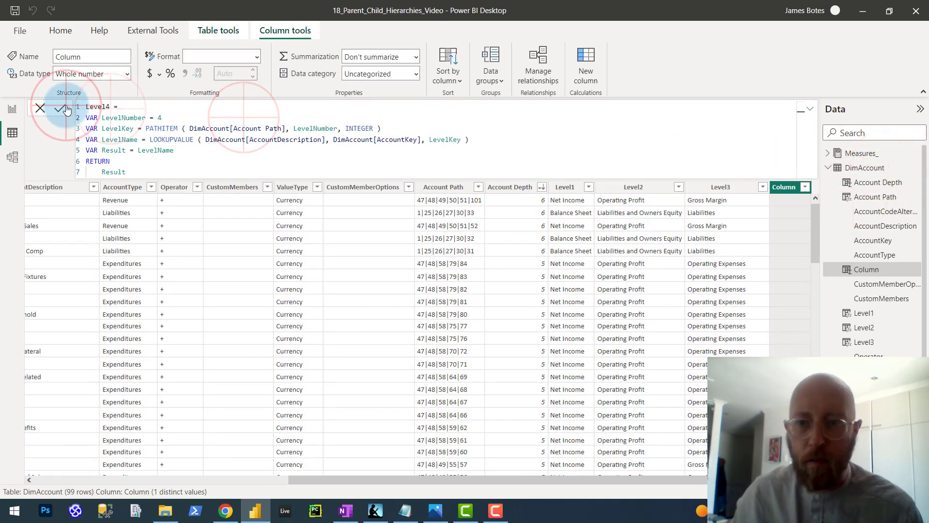
pyautogui.rightClick(864, 167)
pyautogui.click(849, 183)
pyautogui.click(159, 110)
pyautogui.hotkey('ctrl', 'v')
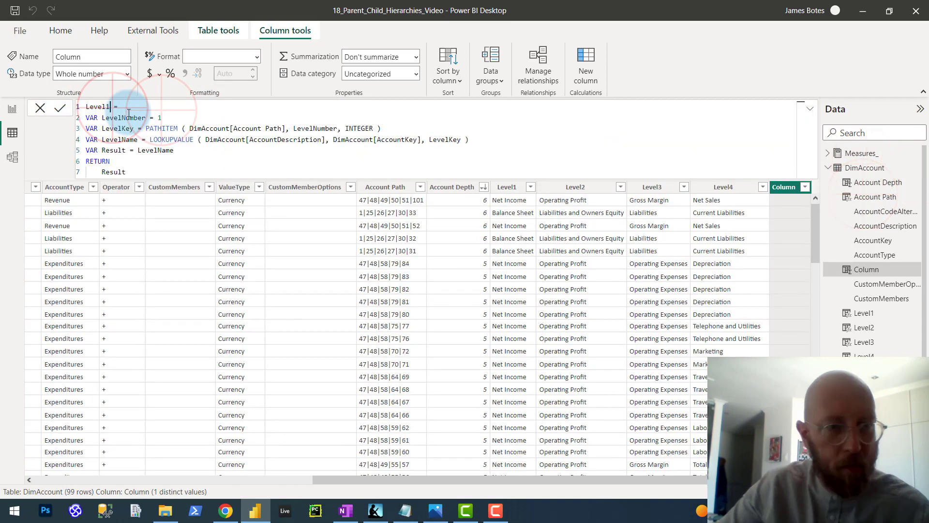
pyautogui.click(60, 107)
# - Add the Level6 lookup column, then inspect the Level1 column values
pyautogui.click(914, 168)
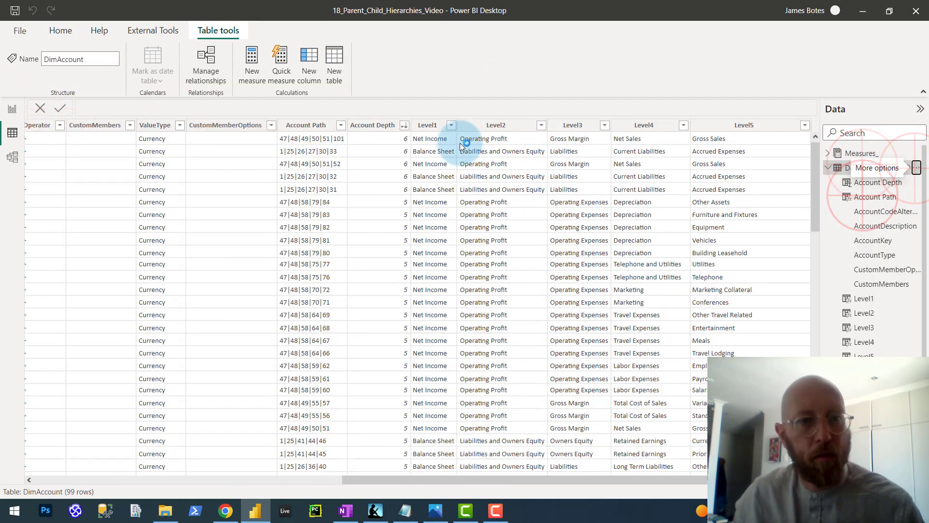
pyautogui.click(849, 183)
pyautogui.click(145, 109)
pyautogui.write('Level6 = VAR LevelNumber = 6 VAR LevelKey = PATHITEM ( DimAccount[Account Path], LevelNumber, INTEGER ) VAR LevelName = LOOKUPVALUE ( DimAccount[AccountDescription], DimAccount[AccountKey], LevelKey ) VAR Result = LevelName RETURN     Result')
pyautogui.click(60, 108)
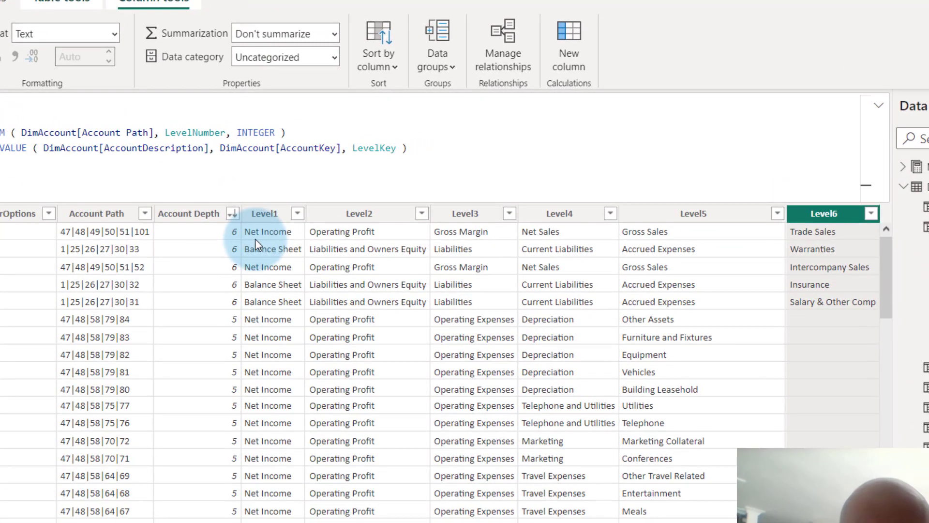
pyautogui.click(360, 202)
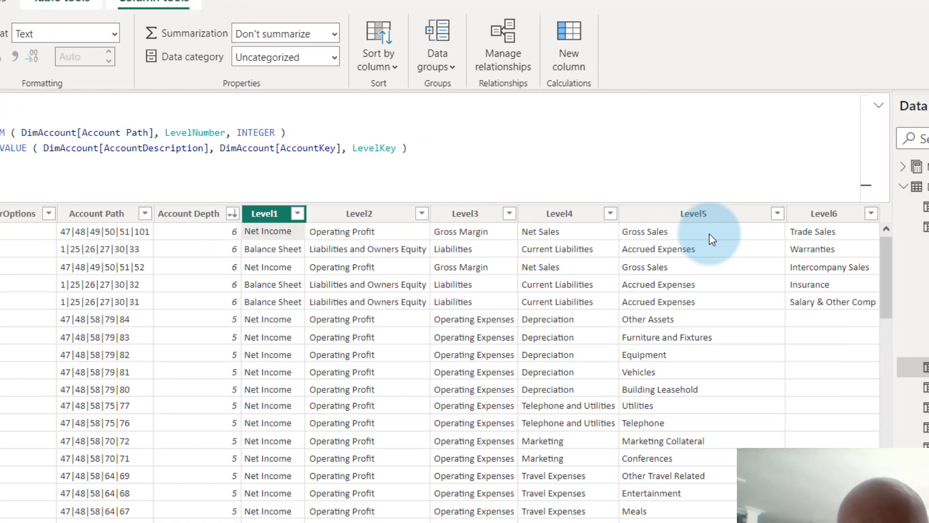
pyautogui.scroll(-10, 319, 284)
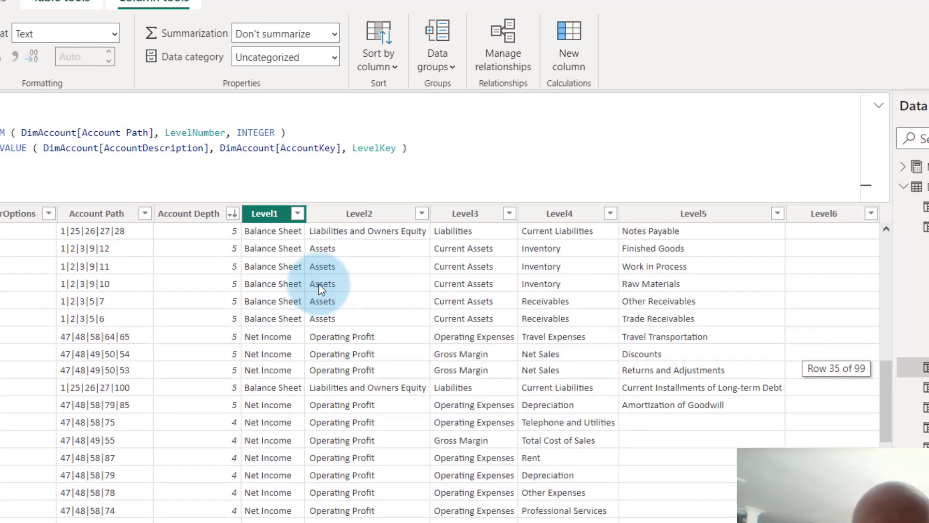
pyautogui.scroll(10, 318, 287)
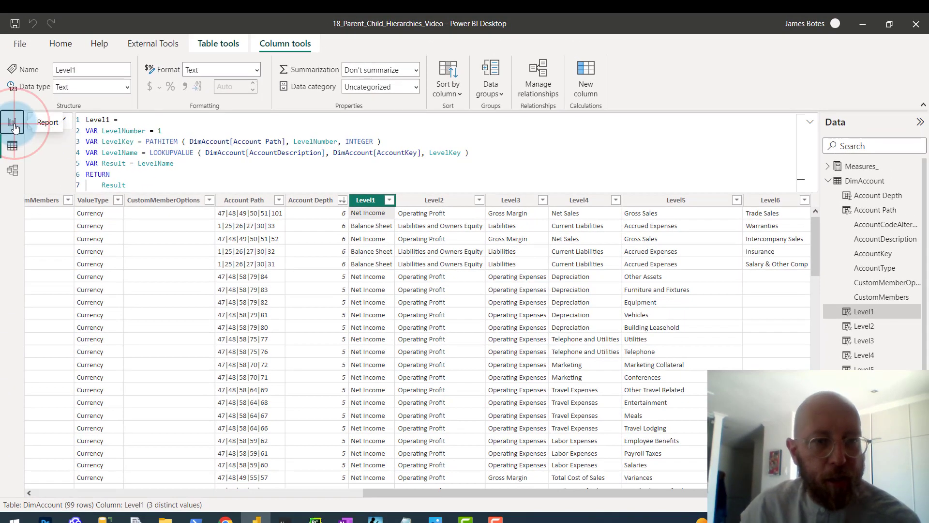
# - In Report view, create a hierarchy from Level1 and rename it COA Hierarchy
pyautogui.click(13, 124)
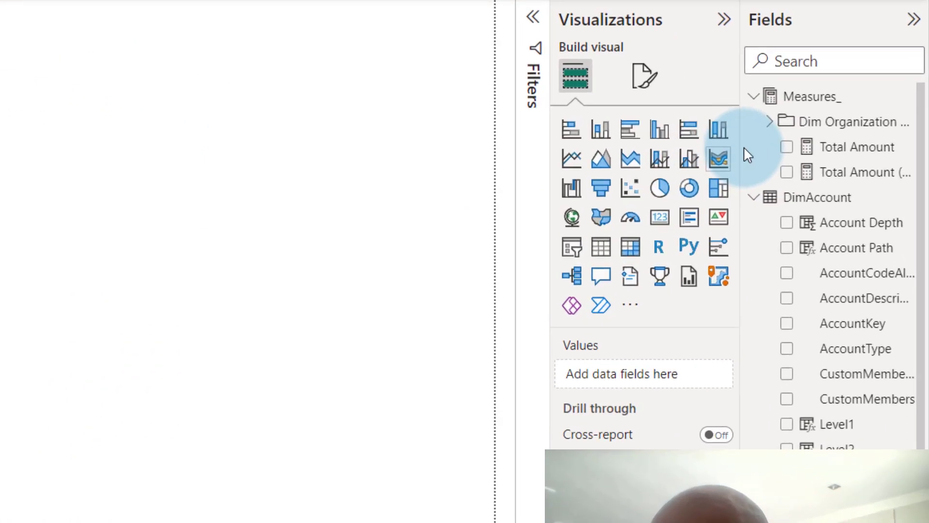
pyautogui.moveTo(720, 134); pyautogui.dragTo(438, 134)
pyautogui.click(576, 333)
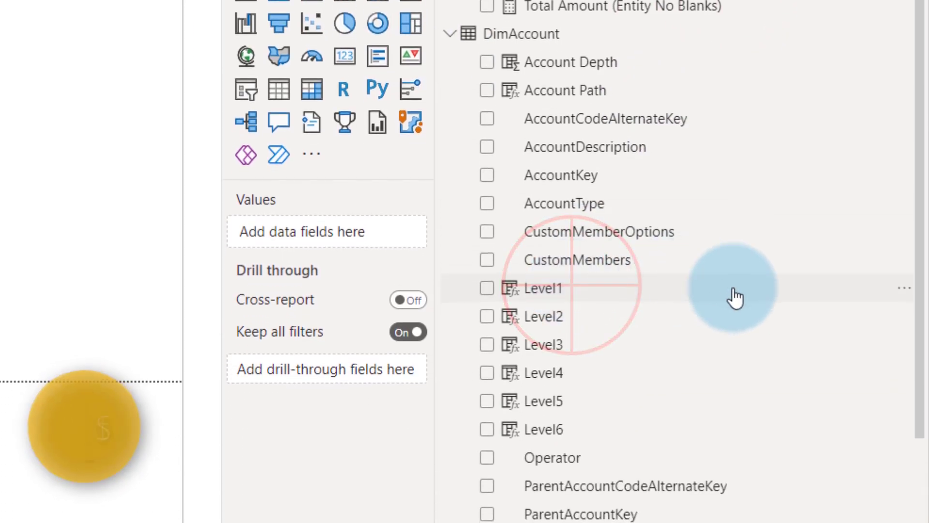
pyautogui.click(903, 291)
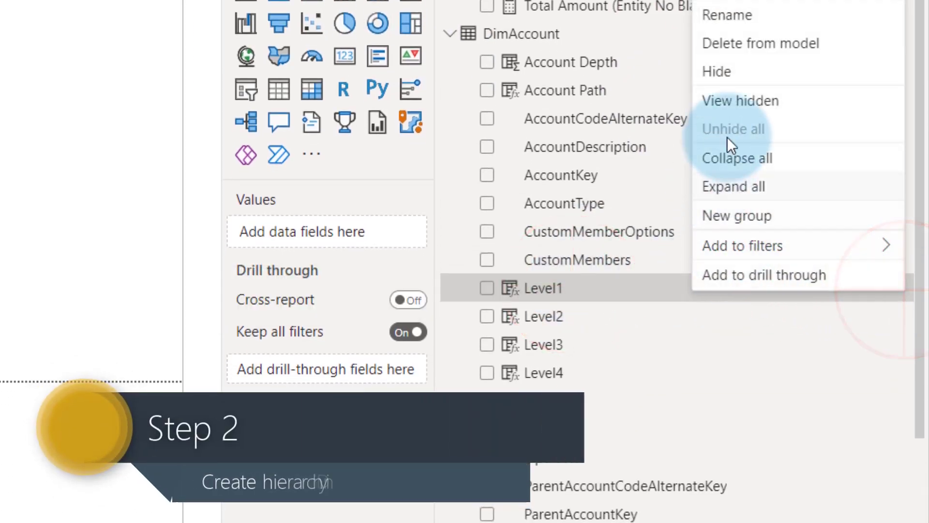
pyautogui.click(767, 36)
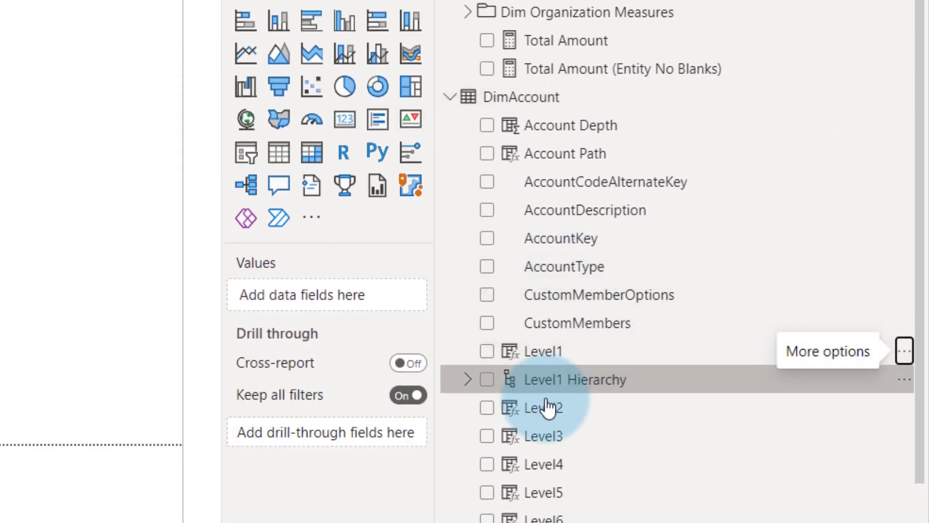
pyautogui.rightClick(556, 385)
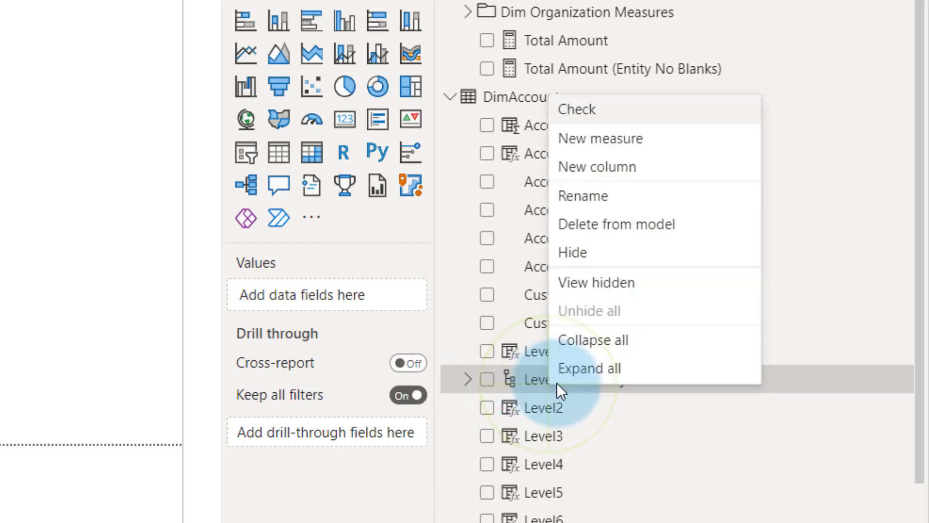
pyautogui.click(615, 196)
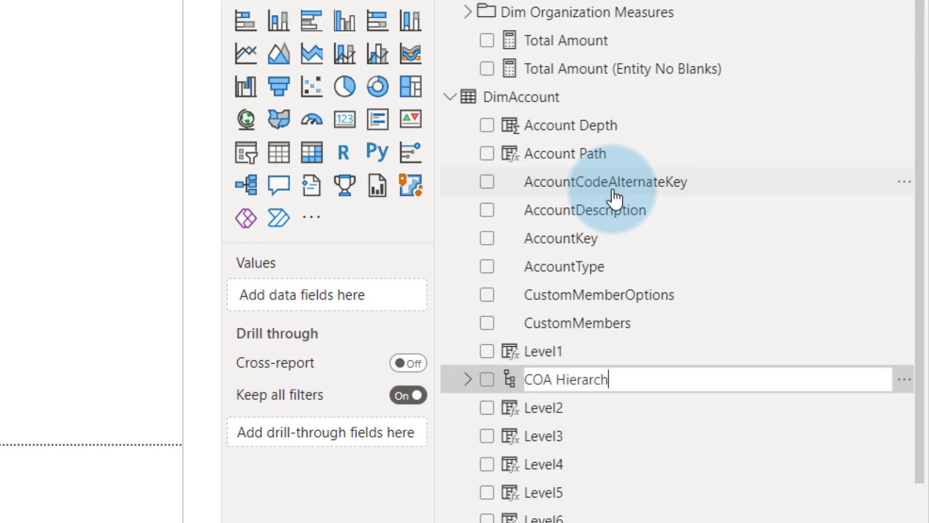
pyautogui.click(675, 267)
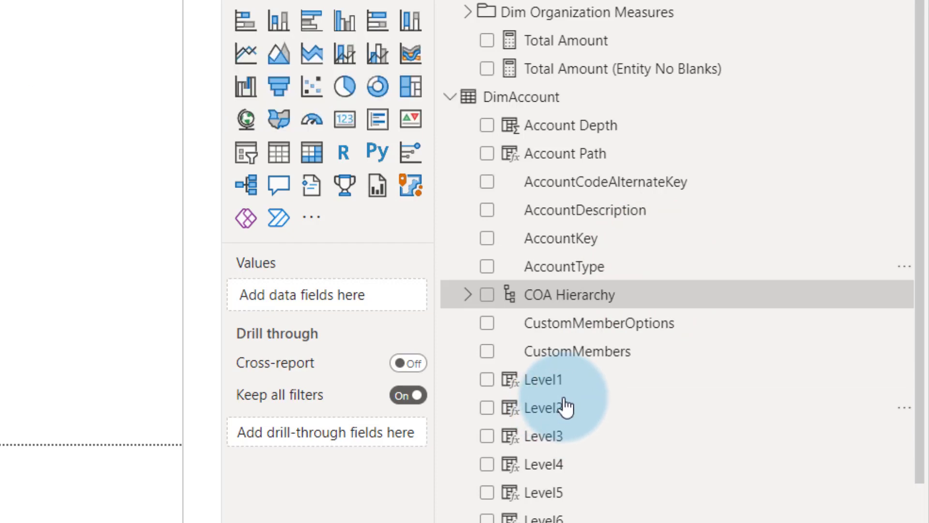
# - Add Level2, Level3 and Level4 to the COA Hierarchy
pyautogui.click(567, 410)
pyautogui.click(904, 407)
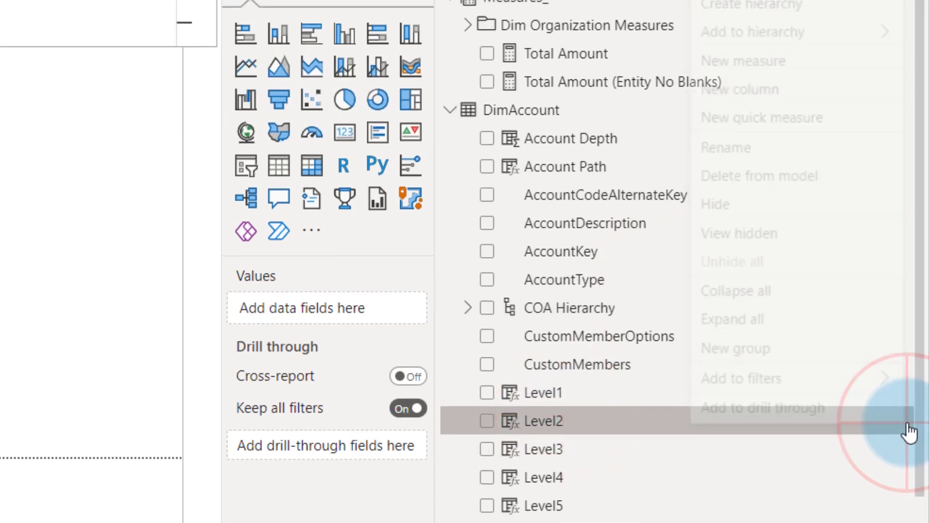
pyautogui.moveTo(788, 103)
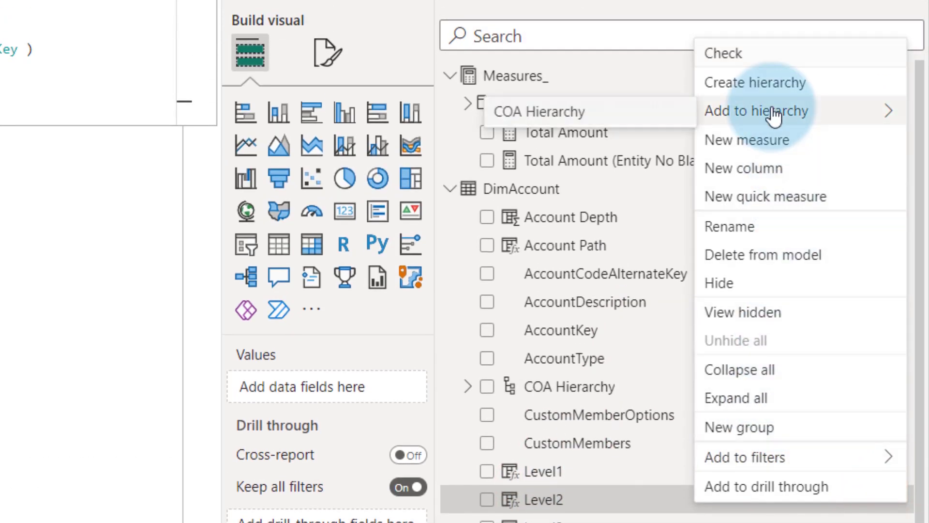
pyautogui.click(654, 122)
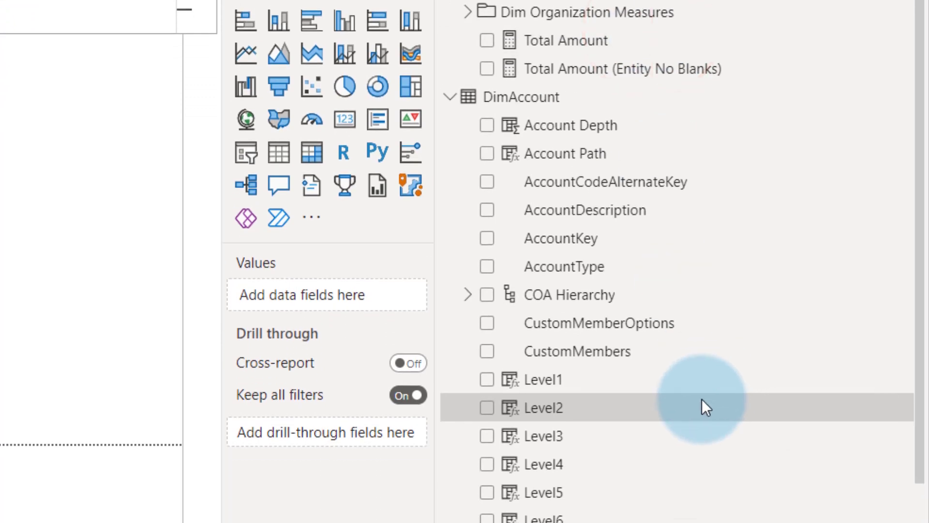
pyautogui.click(554, 438)
pyautogui.click(903, 435)
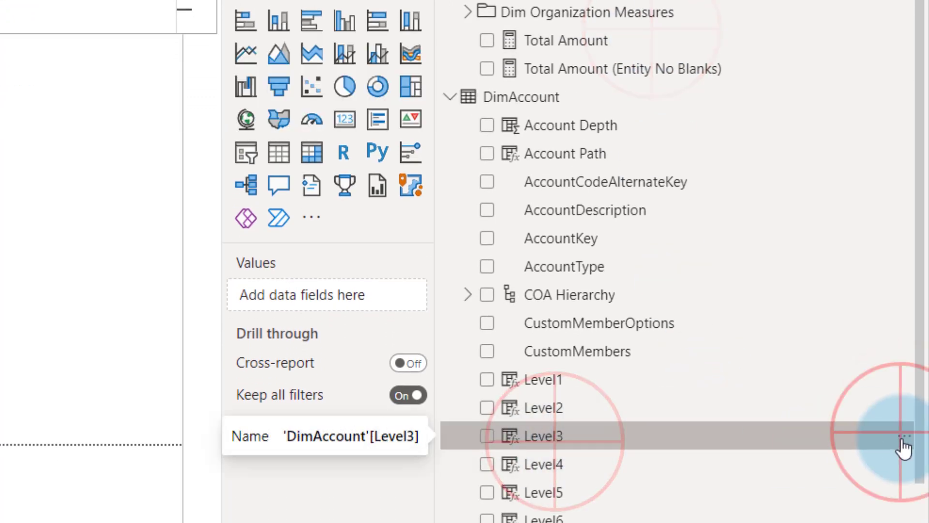
pyautogui.click(784, 42)
pyautogui.click(643, 48)
pyautogui.click(570, 464)
pyautogui.click(903, 464)
pyautogui.click(793, 75)
pyautogui.click(644, 76)
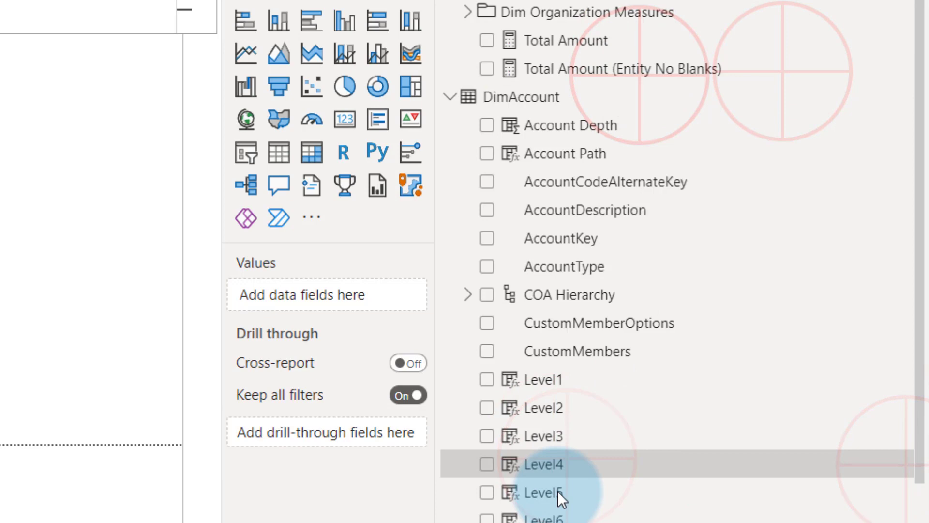
# - Add Level5 and Level6 to COA Hierarchy and expand it to check all six levels
pyautogui.click(571, 494)
pyautogui.click(903, 492)
pyautogui.click(758, 99)
pyautogui.click(629, 100)
pyautogui.click(571, 518)
pyautogui.click(903, 517)
pyautogui.click(740, 129)
pyautogui.click(629, 129)
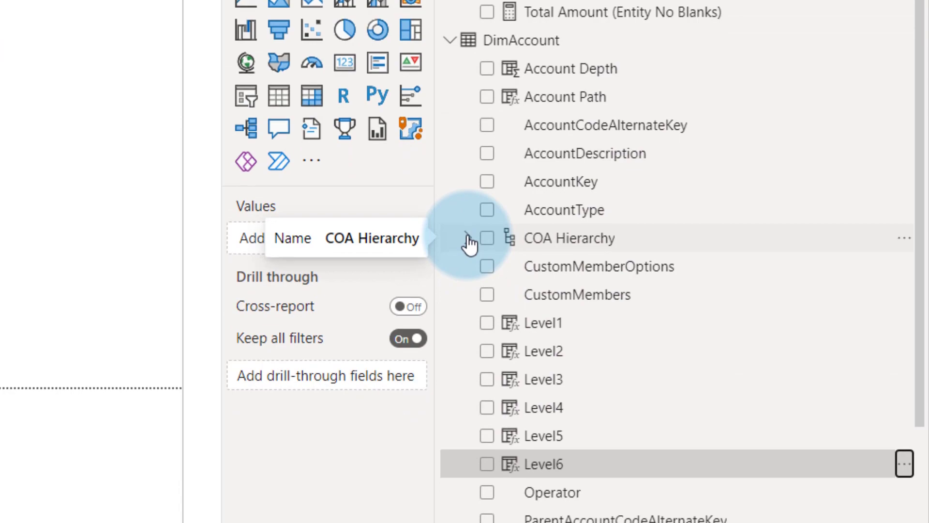
pyautogui.click(468, 238)
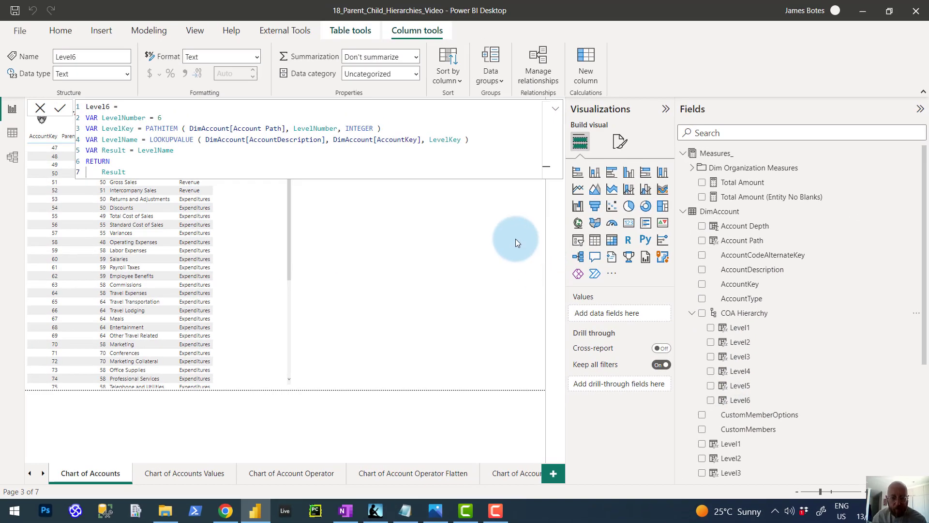
# - On the Chart of Accounts Values page, make the empty visual a Matrix with COA Hierarchy as rows
pyautogui.click(516, 240)
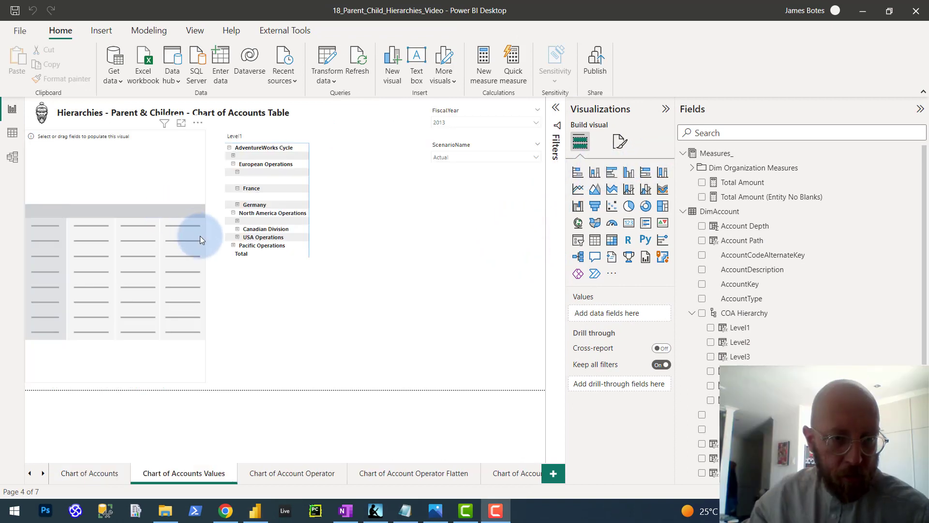
pyautogui.click(124, 193)
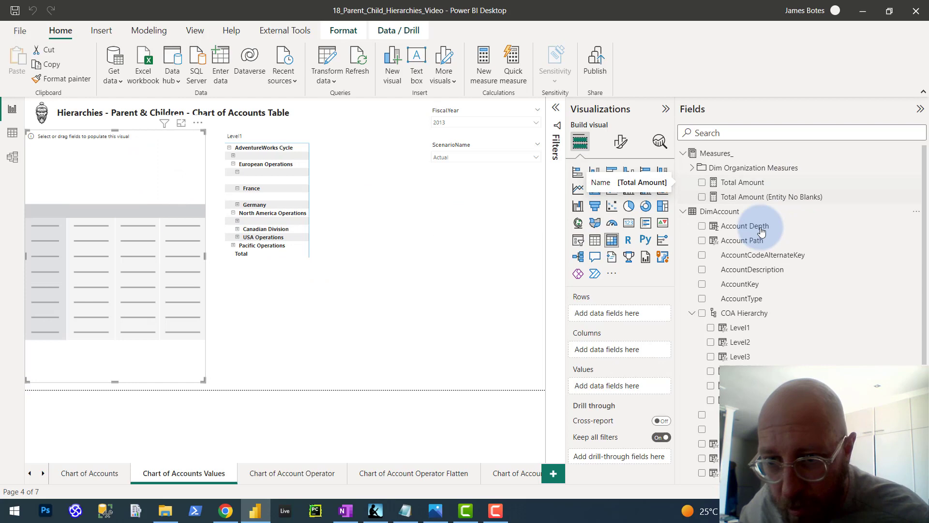
pyautogui.click(746, 315)
pyautogui.moveTo(745, 315); pyautogui.dragTo(89, 222)
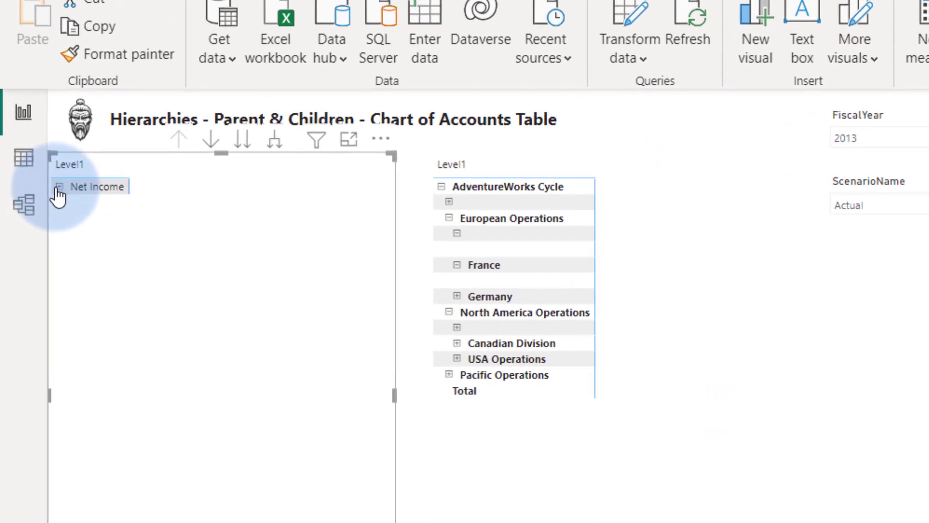
# - Expand Net Income, Operating Profit, and Other Income and Expense in the matrix
pyautogui.click(30, 148)
pyautogui.click(69, 214)
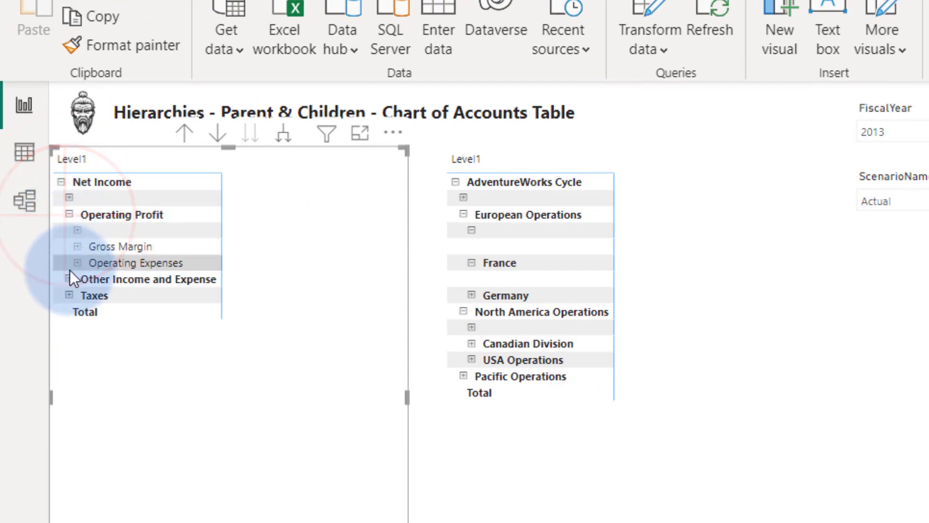
pyautogui.click(69, 278)
pyautogui.click(311, 290)
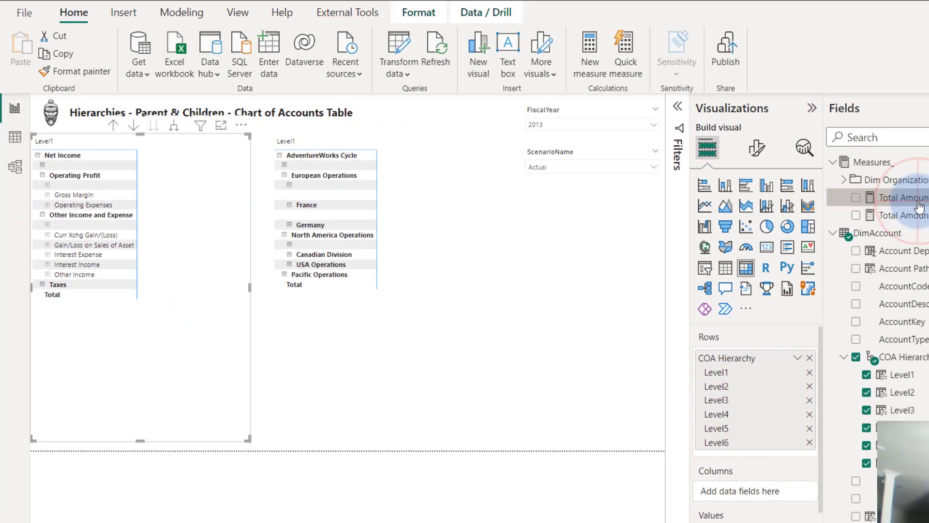
pyautogui.click(928, 247)
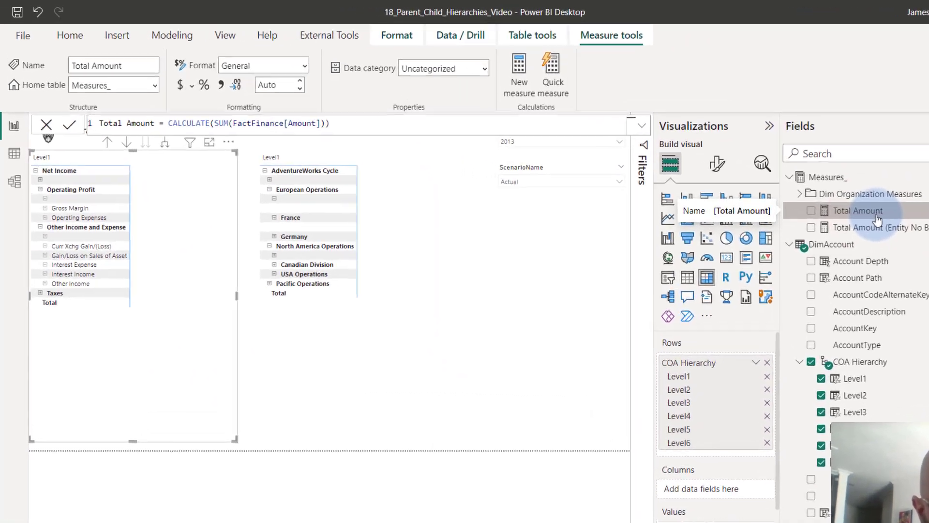
pyautogui.click(238, 226)
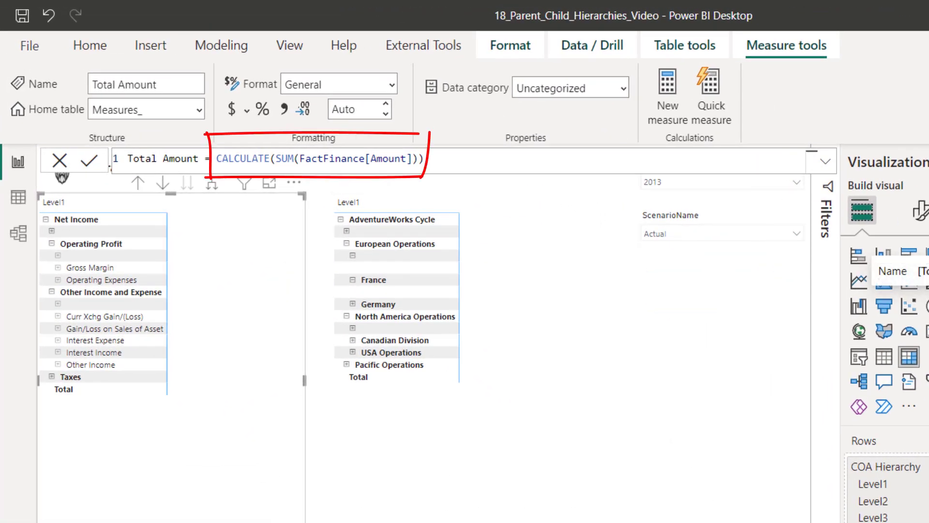
# - Add Total Amount as matrix values, expand Gross Margin, and dismiss the battery warning
pyautogui.moveTo(871, 278); pyautogui.dragTo(219, 277)
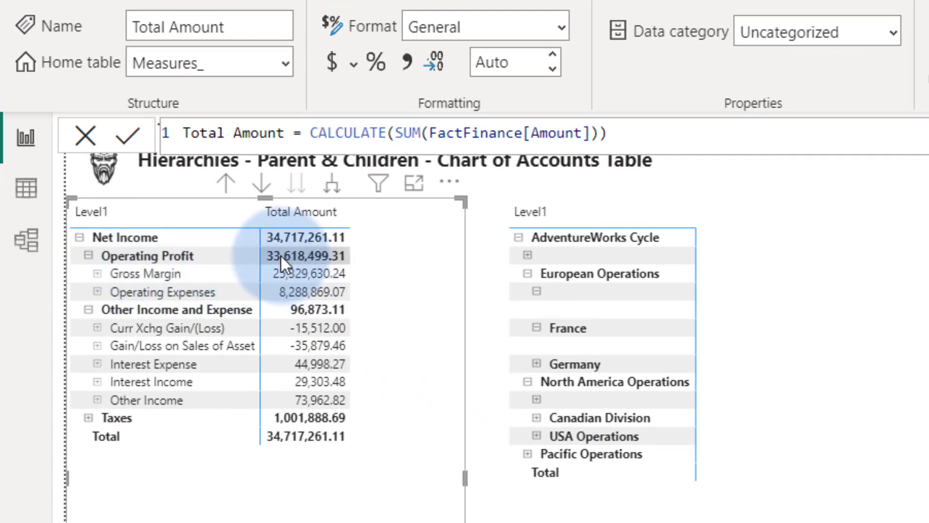
pyautogui.click(97, 274)
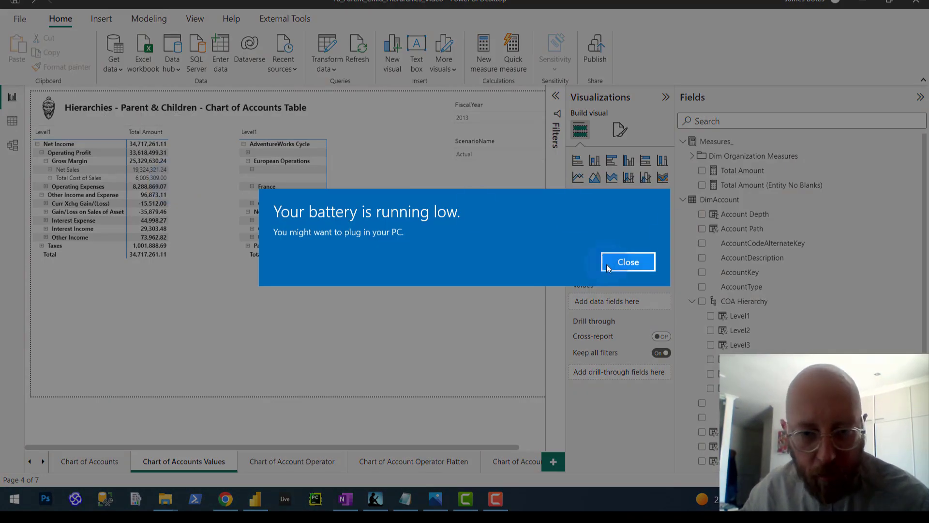
pyautogui.click(628, 261)
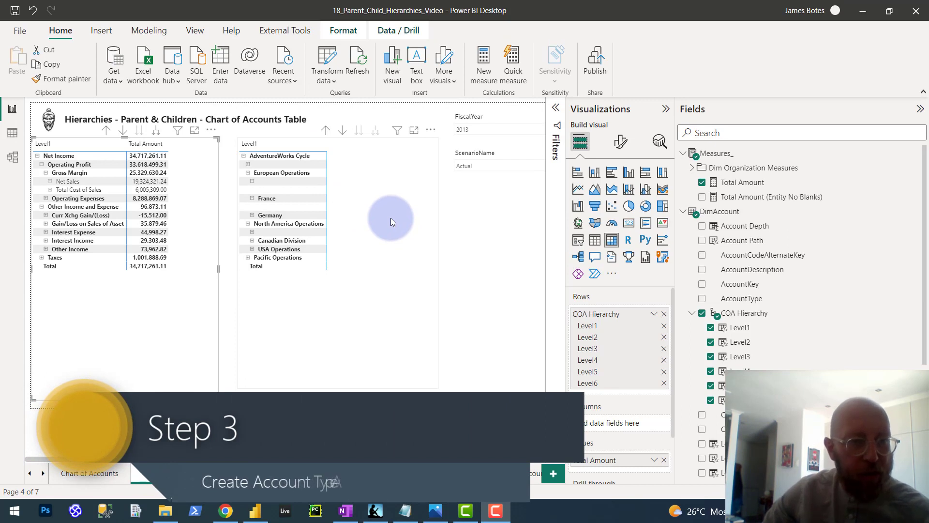
# - Start a new measure in Measures_ and paste the ISINSCOPE depth formula
pyautogui.click(722, 160)
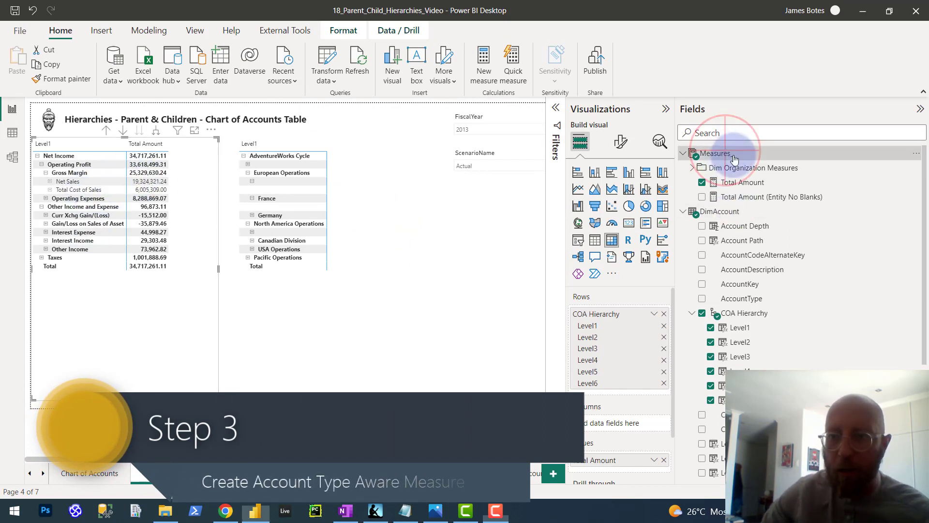
pyautogui.click(917, 154)
pyautogui.click(859, 163)
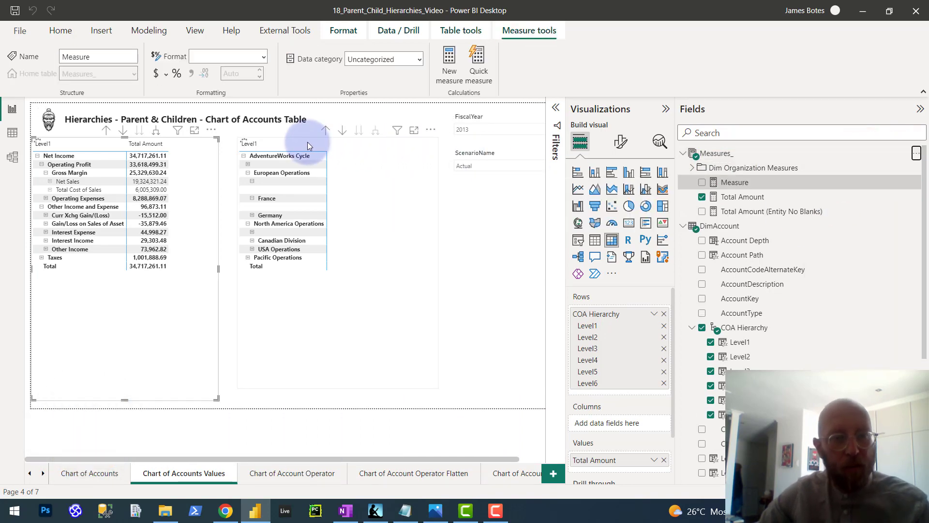
pyautogui.write('Account Browse Depth =     ISINSCOPE(DimAccount[Level1]) +     ISINSCOPE(DimAccount[Level2]) +     ISINSCOPE(DimAccount[Level3]) +     ISINSCOPE(DimAccount[Level4]) +     ISINSCOPE(DimAccount[Level5]) +     ISINSCOPE(DimAccount[Level6])')
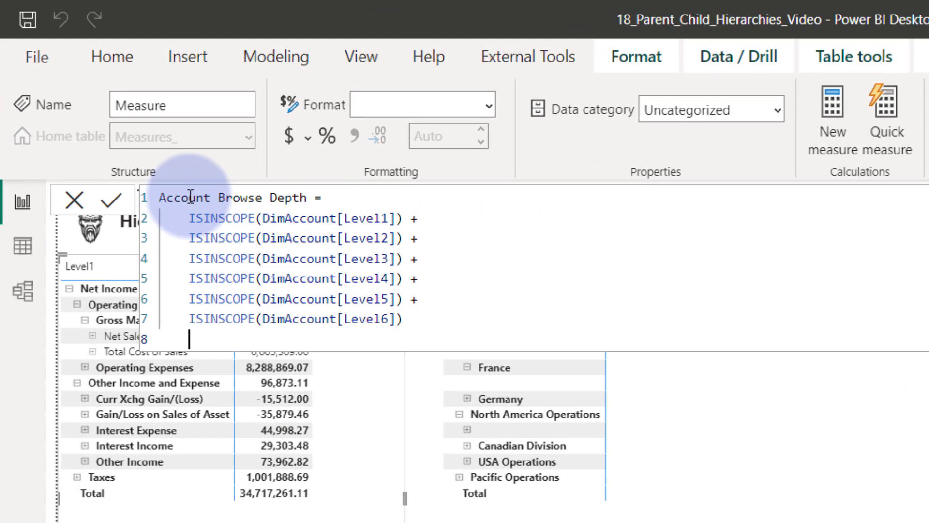
# - Review each ISINSCOPE term for Level1–Level6, then commit the Account Browse Depth measure
pyautogui.click(261, 237)
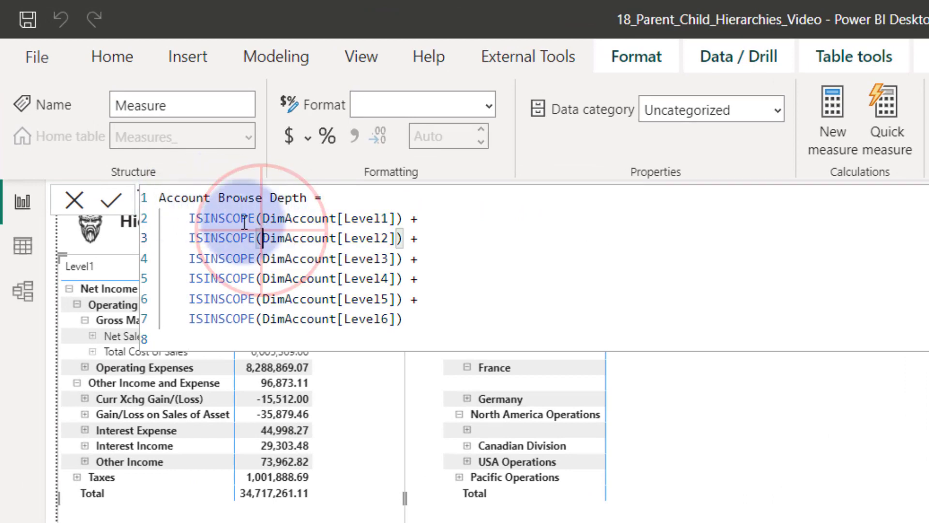
pyautogui.moveTo(192, 213); pyautogui.dragTo(252, 211)
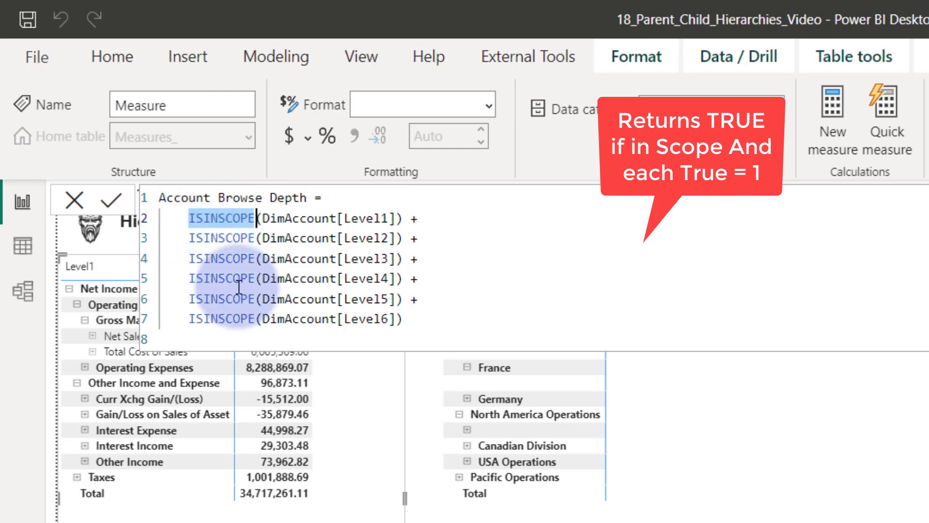
pyautogui.click(193, 218)
pyautogui.moveTo(193, 217); pyautogui.dragTo(372, 218)
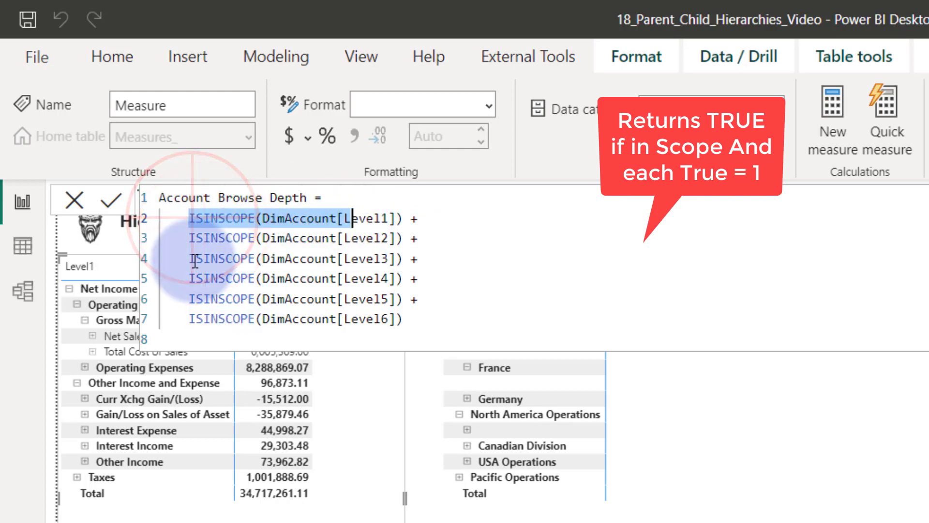
pyautogui.click(189, 238)
pyautogui.moveTo(188, 237); pyautogui.dragTo(311, 238)
pyautogui.moveTo(188, 258); pyautogui.dragTo(264, 258)
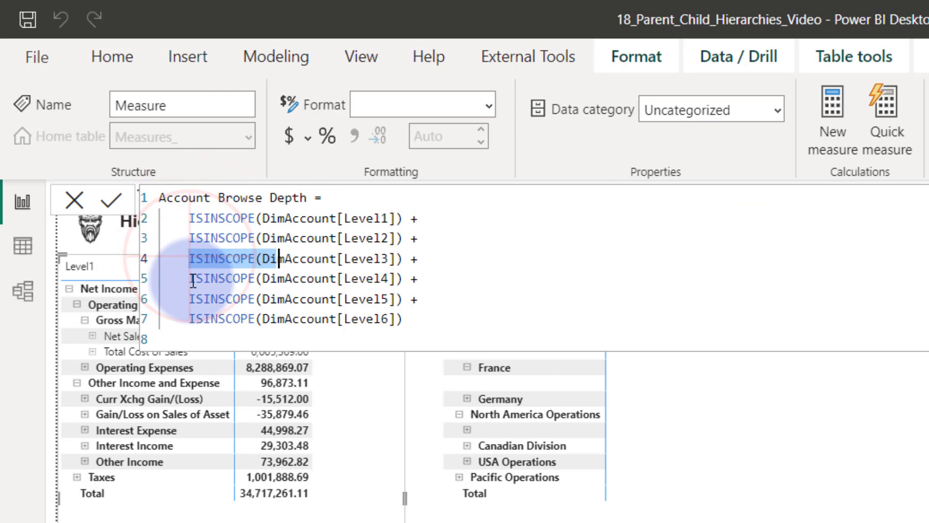
pyautogui.moveTo(190, 278); pyautogui.dragTo(395, 278)
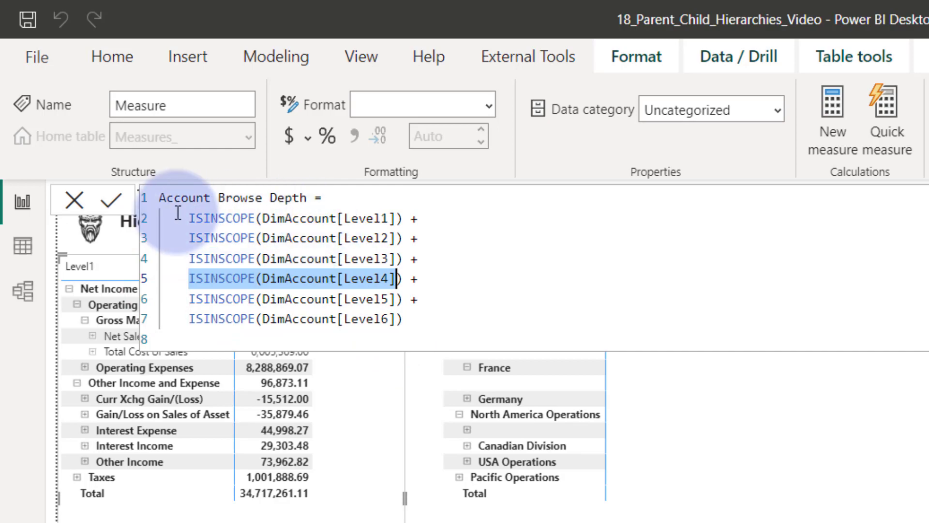
pyautogui.moveTo(165, 197); pyautogui.dragTo(394, 199)
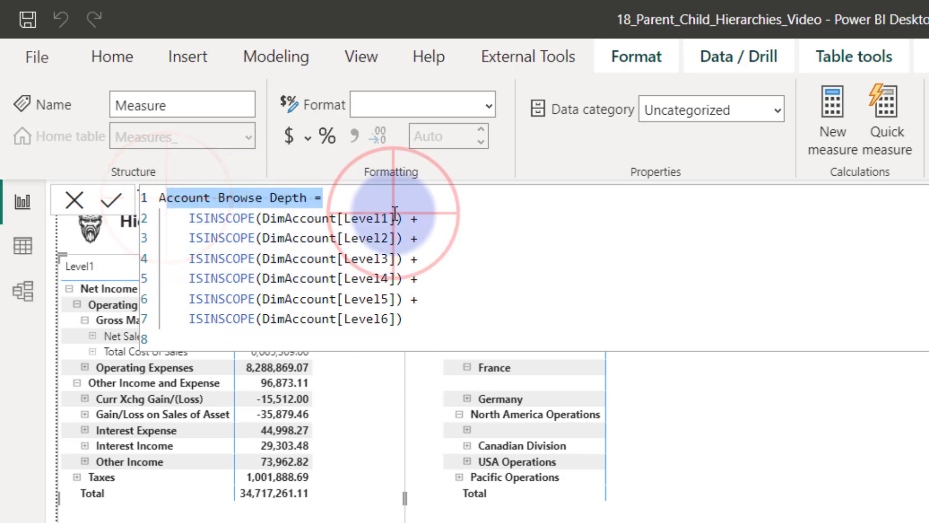
pyautogui.click(397, 218)
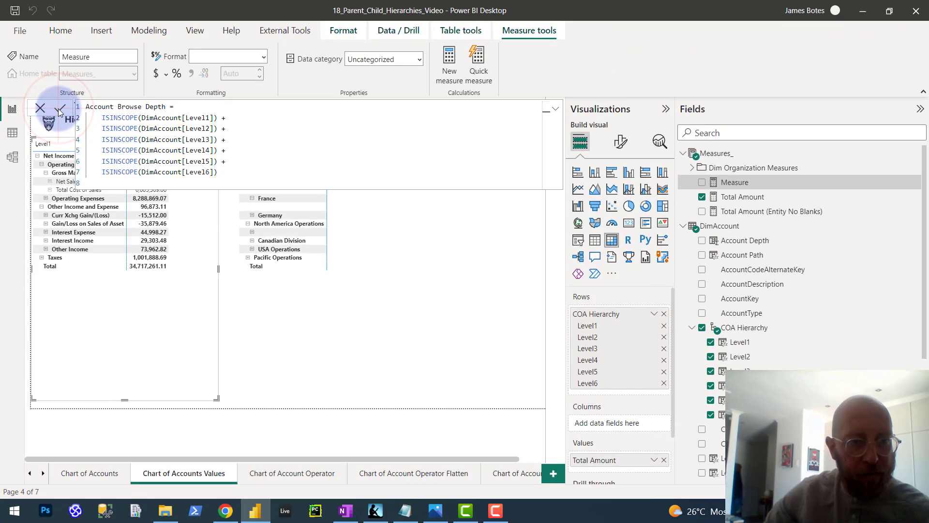
pyautogui.click(61, 109)
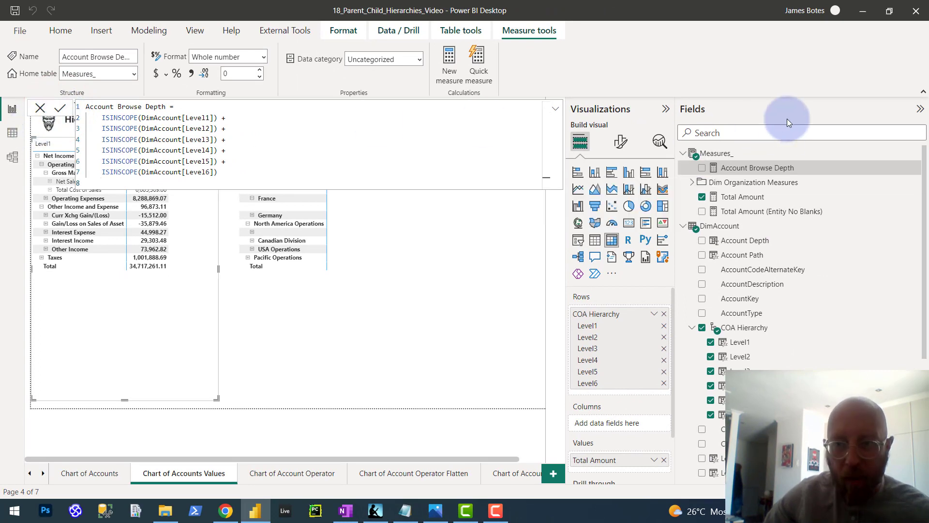
# - Add the Account Browse Depth measure to the matrix Values beside Total Amount
pyautogui.click(774, 170)
pyautogui.click(759, 172)
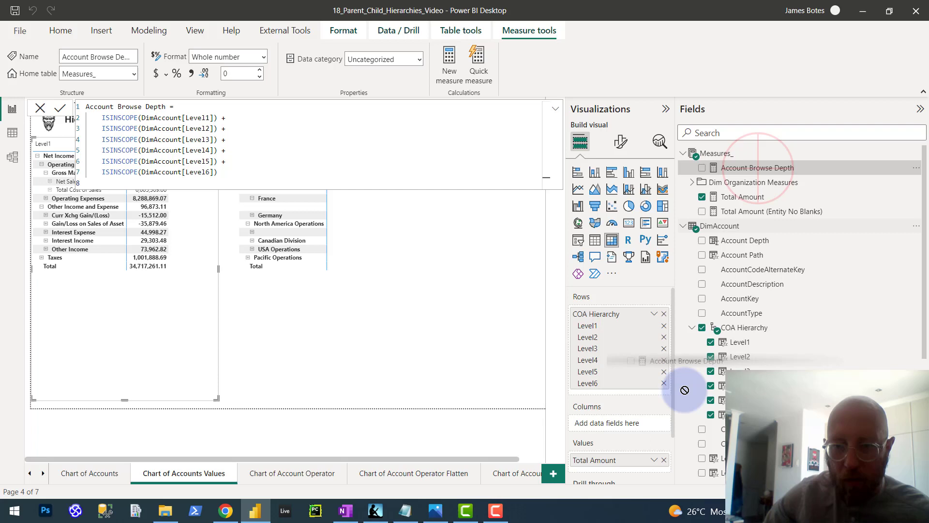
pyautogui.moveTo(684, 390); pyautogui.dragTo(650, 469)
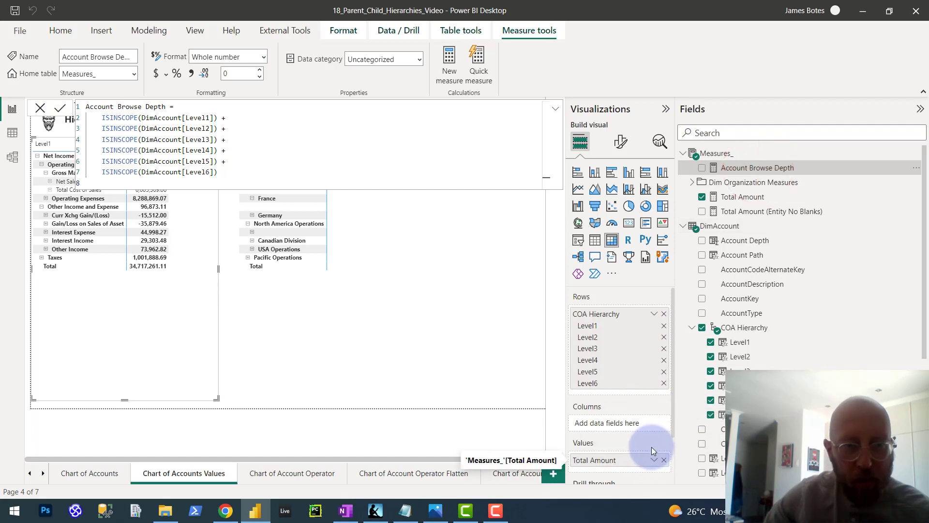
pyautogui.moveTo(757, 168); pyautogui.dragTo(647, 469)
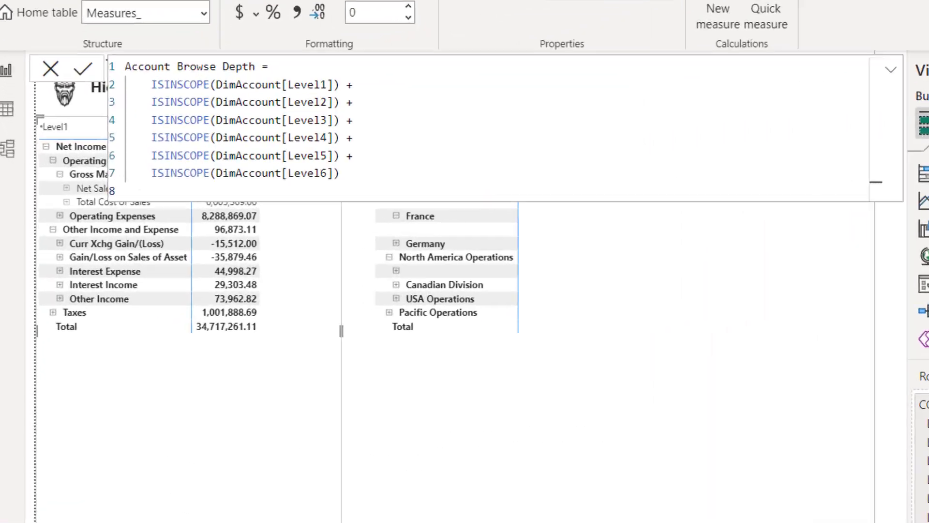
pyautogui.click(438, 373)
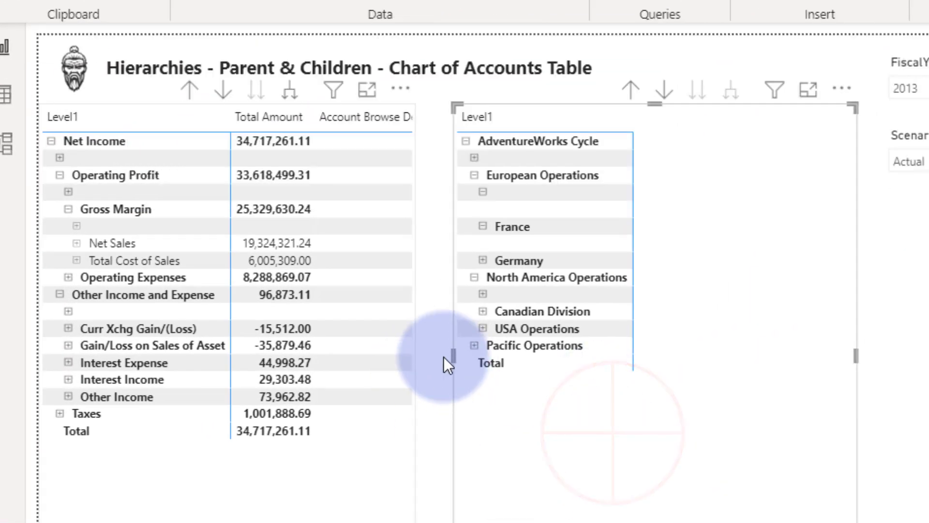
# - Widen the matrix, then expand Total Cost of Sales and Net Sales to their child accounts
pyautogui.click(329, 499)
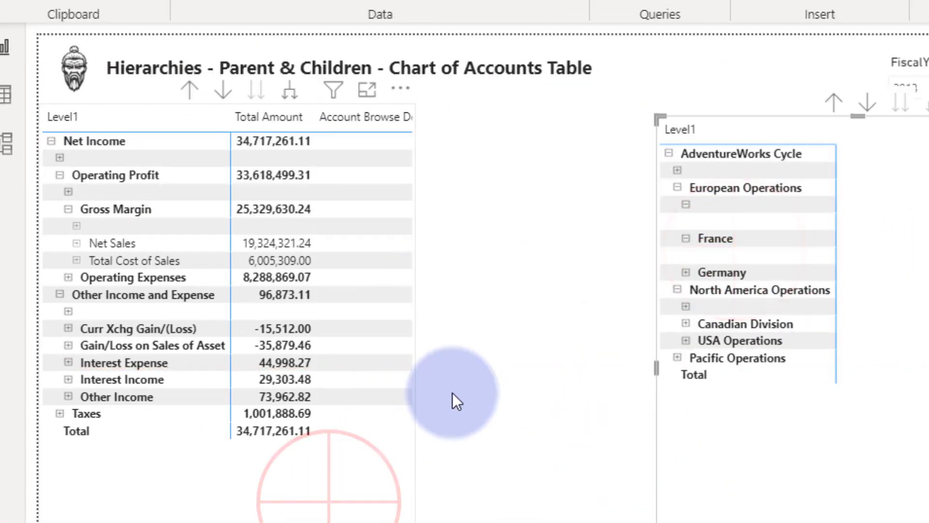
pyautogui.moveTo(417, 363); pyautogui.dragTo(550, 369)
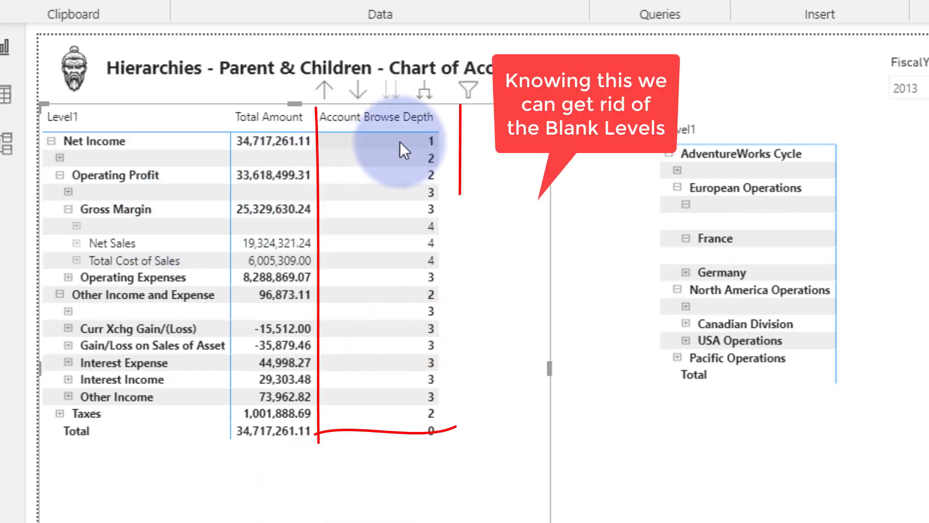
pyautogui.click(77, 261)
pyautogui.click(76, 243)
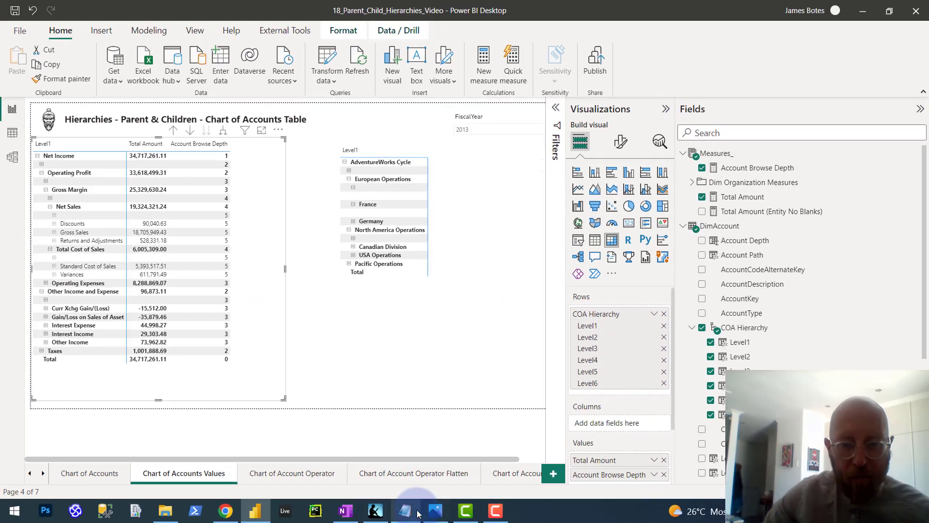
# - Copy the Account Row Depth formula line from the DAX code notes in Notepad
pyautogui.click(406, 510)
pyautogui.click(272, 281)
pyautogui.moveTo(9, 303); pyautogui.dragTo(1, 283)
pyautogui.hotkey('ctrl', 'c')
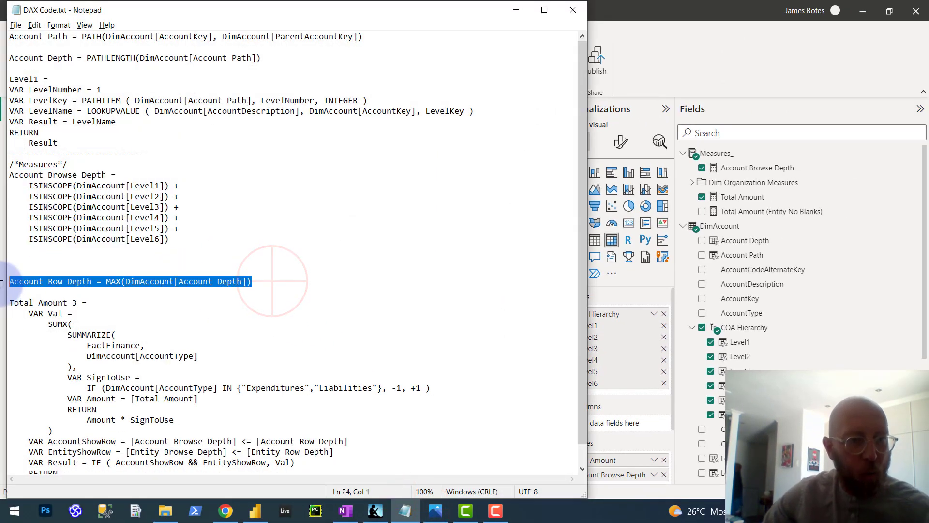
pyautogui.click(518, 11)
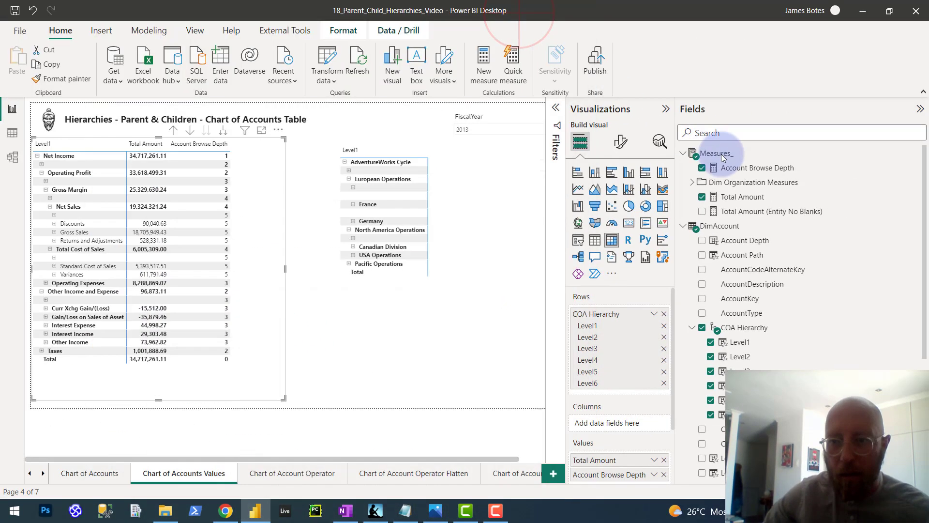
# - Start a new measure in the Measures_ table
pyautogui.click(724, 153)
pyautogui.click(916, 153)
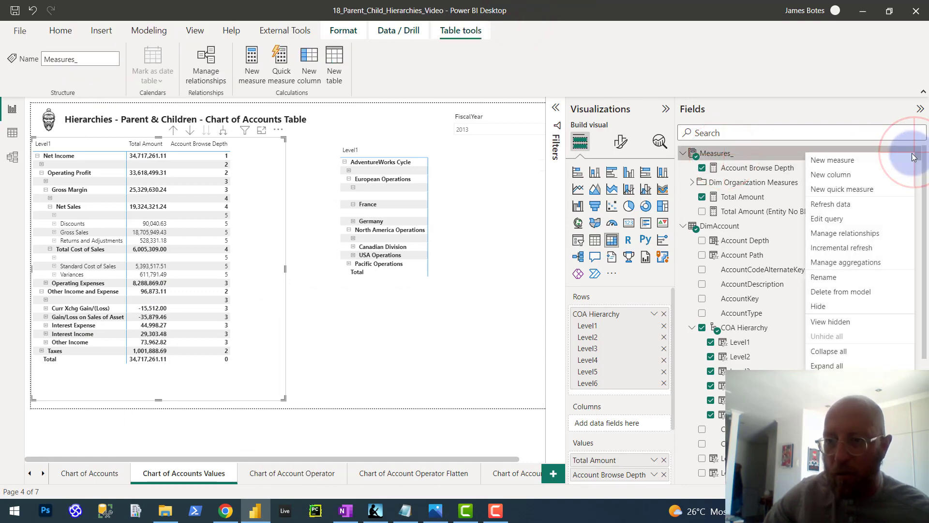
pyautogui.click(848, 161)
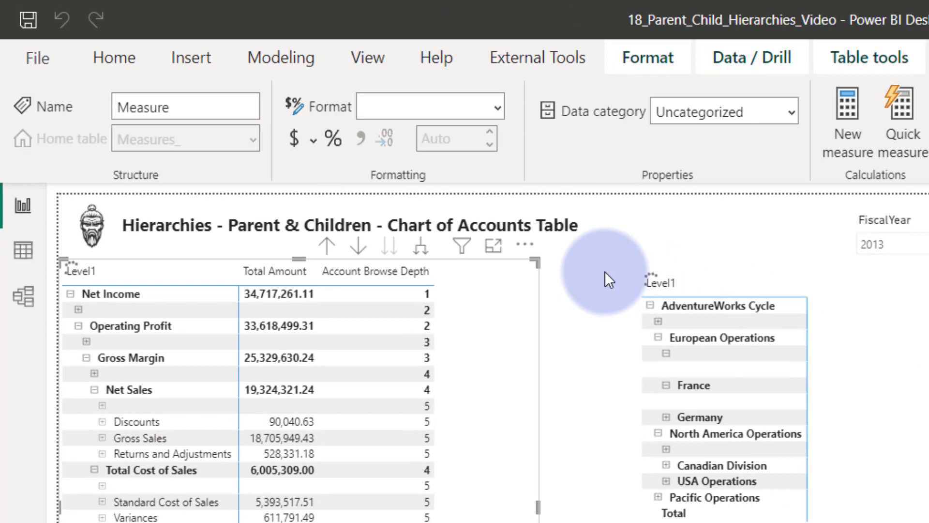
# - Define the new measure as Account Row Depth = MAX(DimAccount[Account Depth])
pyautogui.hotkey('ctrl', 'a')
pyautogui.hotkey('ctrl', 'v')
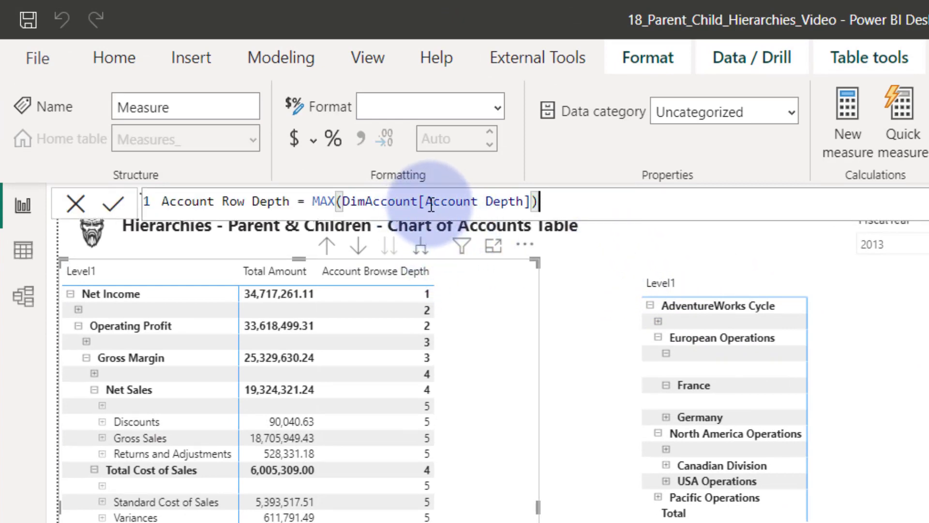
pyautogui.click(113, 205)
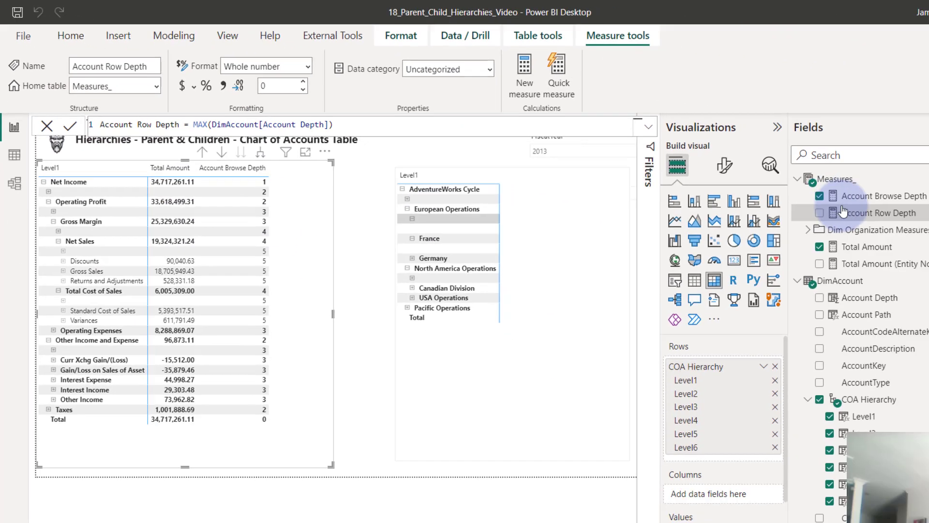
# - Add Account Row Depth to the matrix values and widen the matrix to fit it
pyautogui.moveTo(774, 182); pyautogui.dragTo(653, 410)
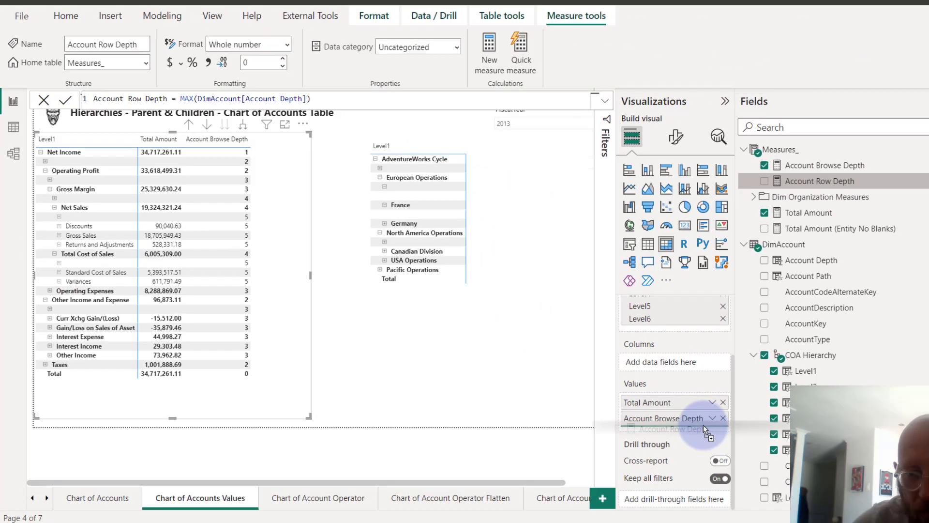
pyautogui.moveTo(704, 425); pyautogui.dragTo(704, 426)
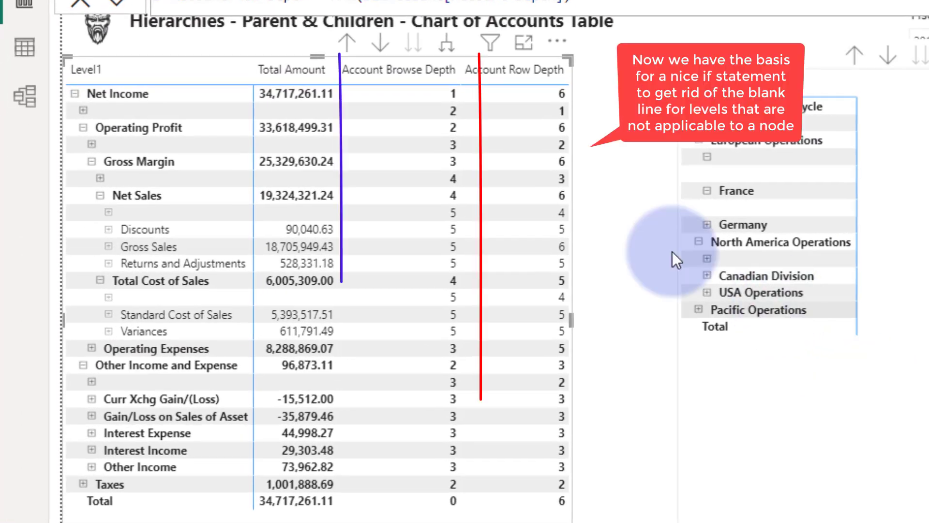
pyautogui.moveTo(571, 320); pyautogui.dragTo(598, 320)
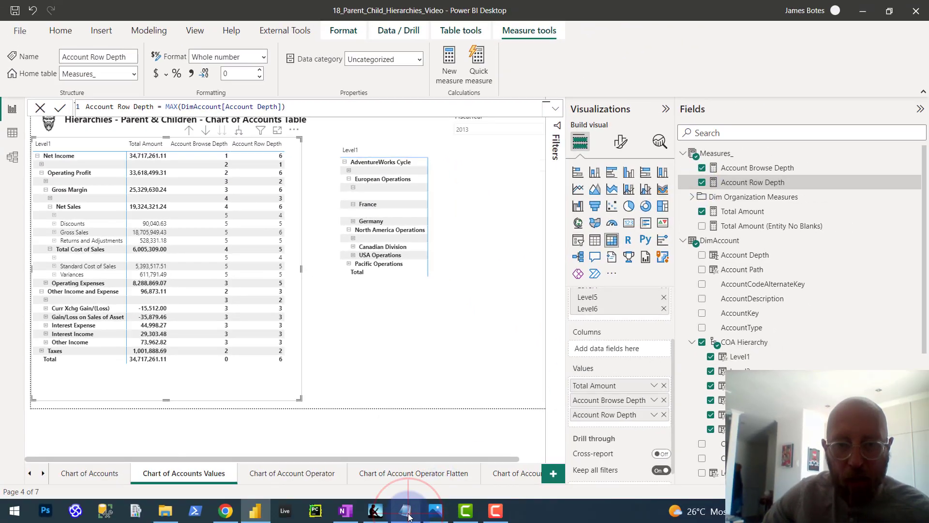
# - Copy the whole Total Amount 3 measure code from the Notepad notes
pyautogui.click(408, 514)
pyautogui.click(155, 208)
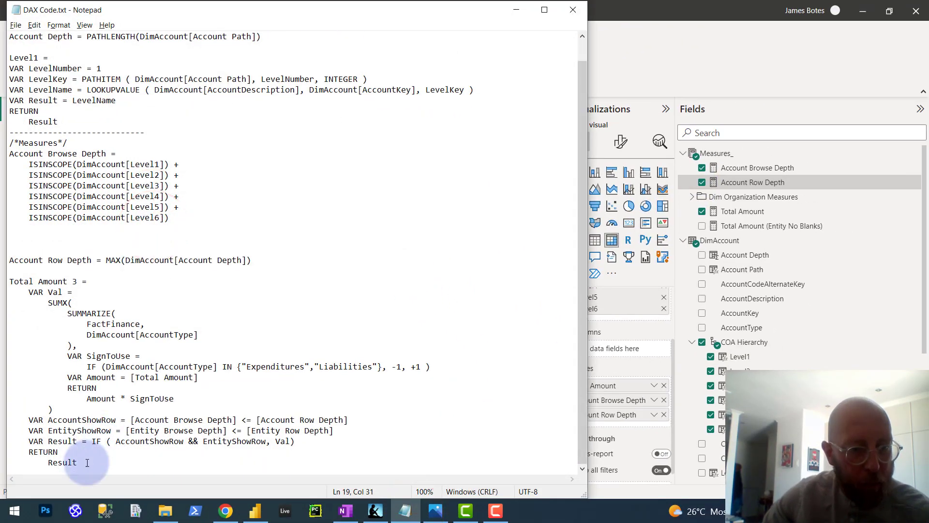
pyautogui.moveTo(87, 462); pyautogui.dragTo(2, 270)
pyautogui.hotkey('ctrl', 'c')
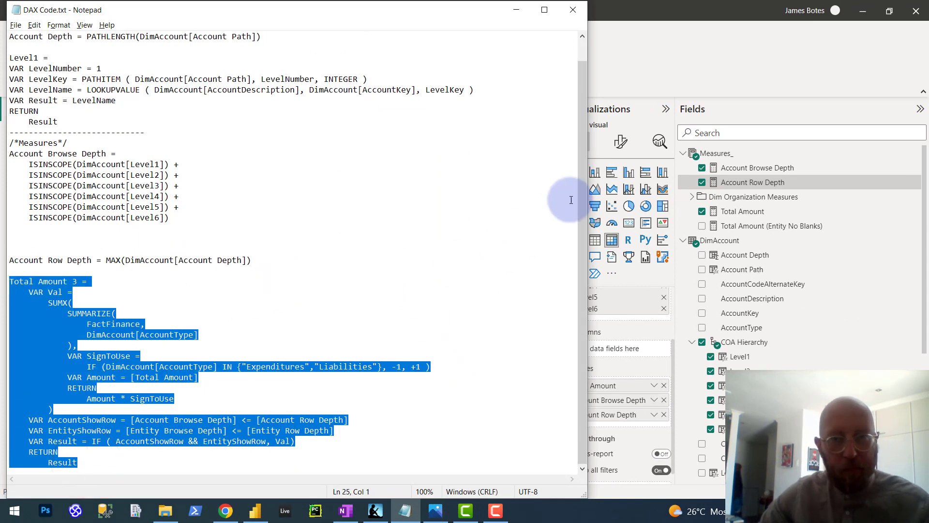
pyautogui.hotkey('alt', 'Tab')
# - Create a new Measures_ measure from the pasted sign-adjusting code, deleting its blank first line, named Total Amount (COA)
pyautogui.click(724, 154)
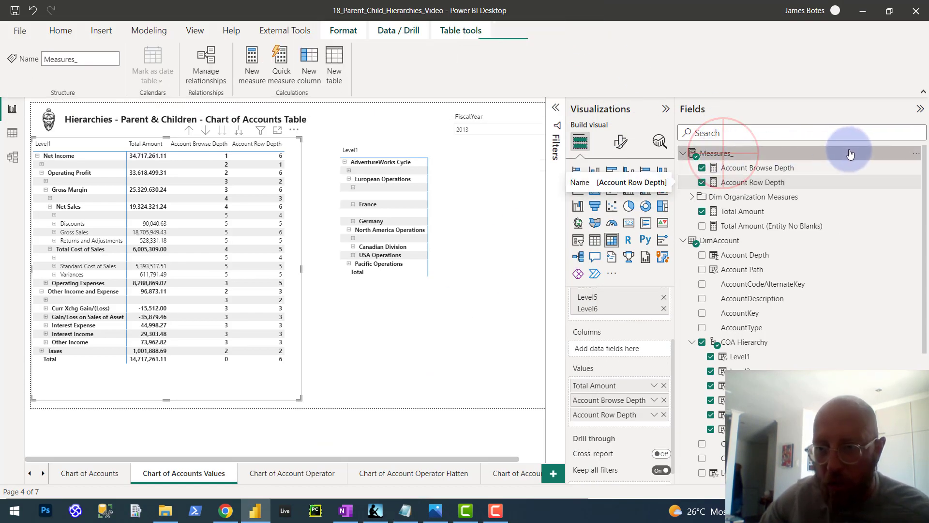
pyautogui.click(918, 155)
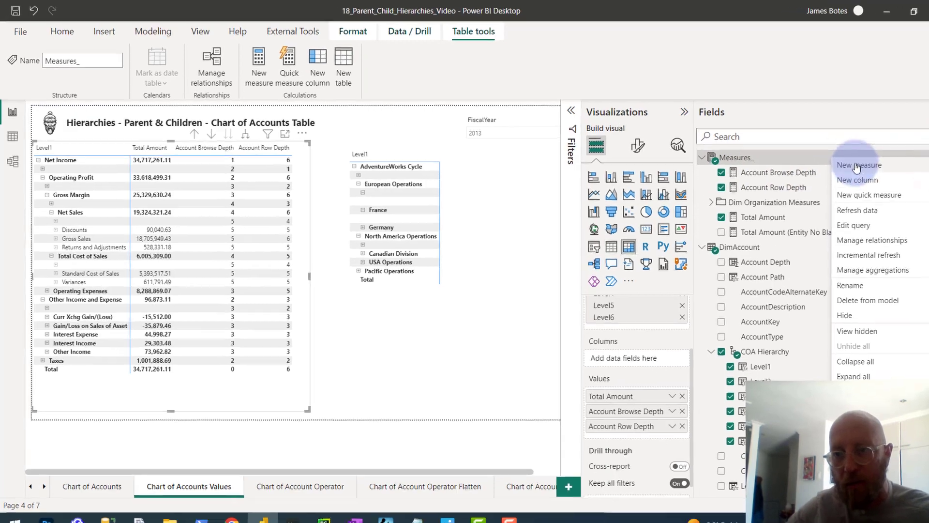
pyautogui.click(273, 124)
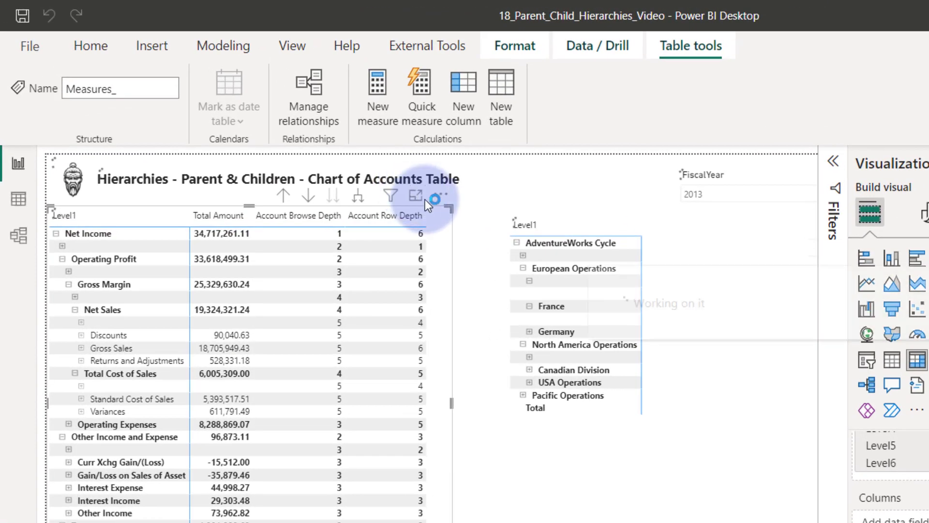
pyautogui.hotkey('ctrl', 'v')
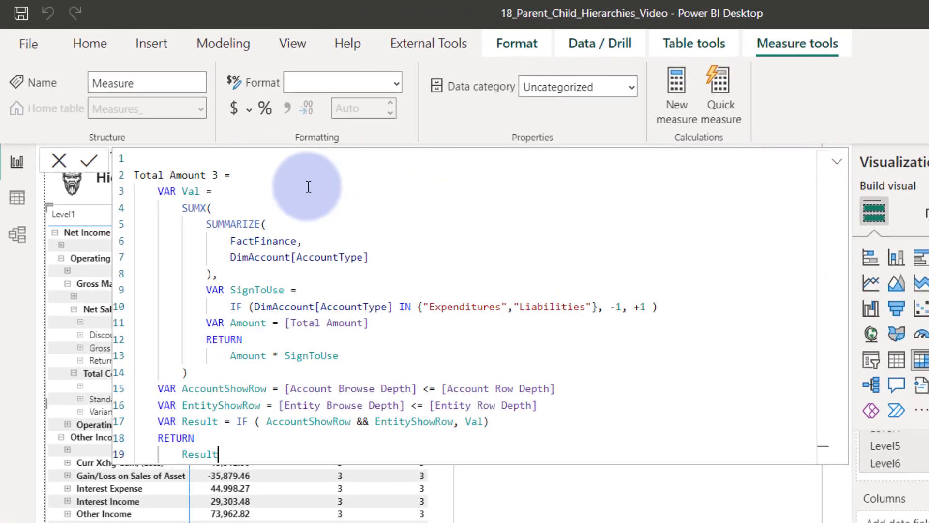
pyautogui.click(175, 102)
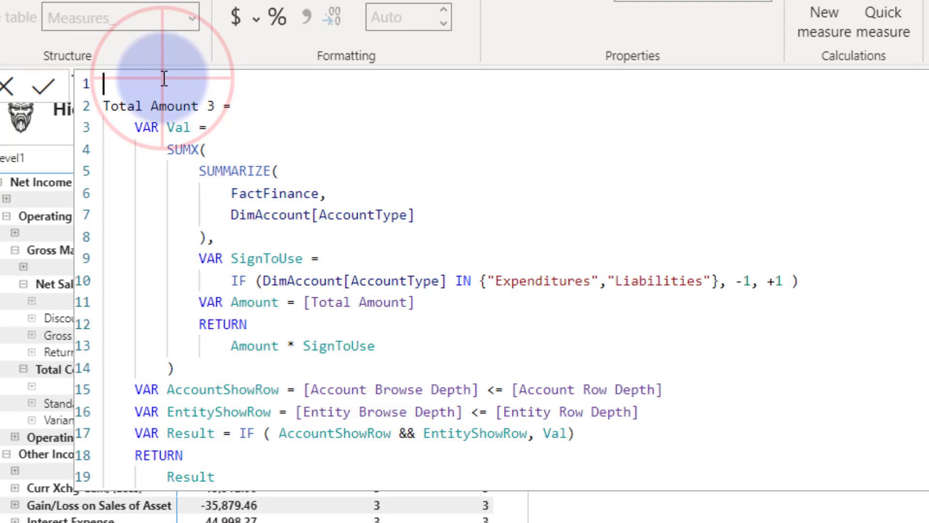
pyautogui.press('Delete')
pyautogui.click(219, 83)
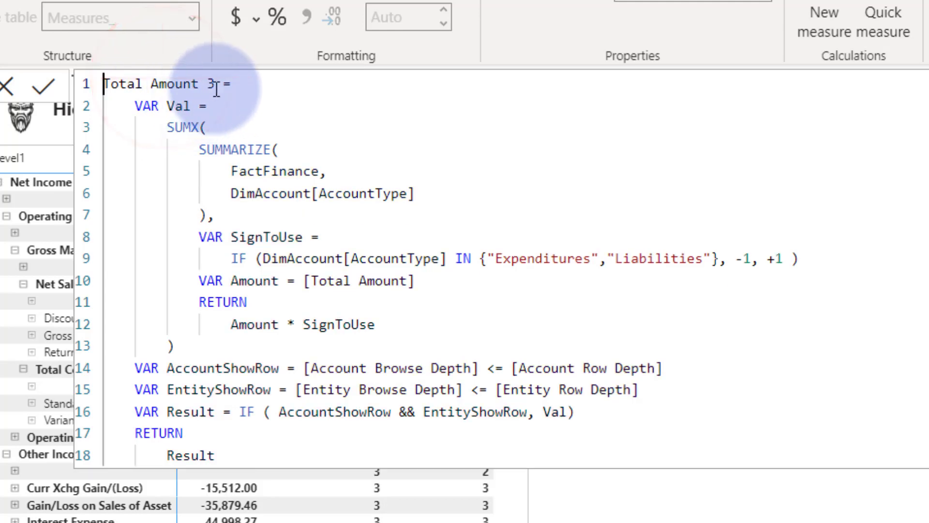
pyautogui.write('(COA')
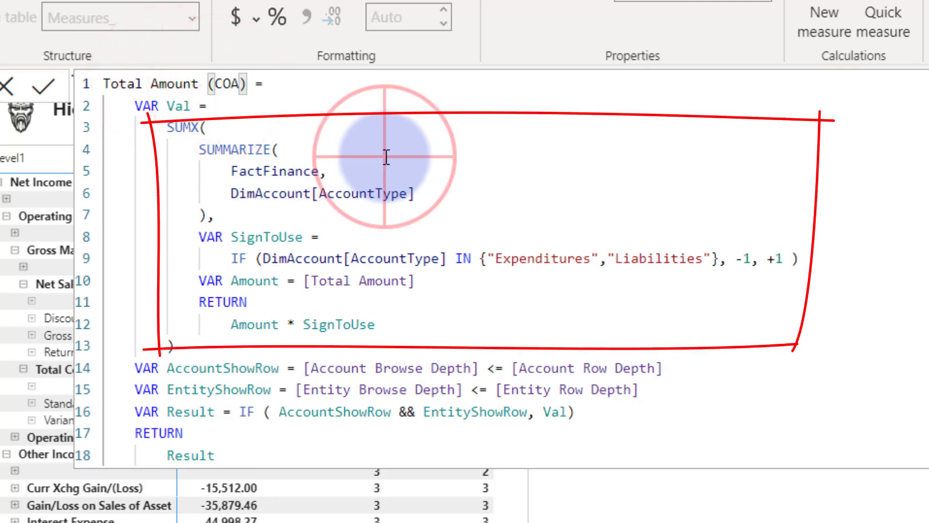
pyautogui.moveTo(130, 105); pyautogui.dragTo(215, 109)
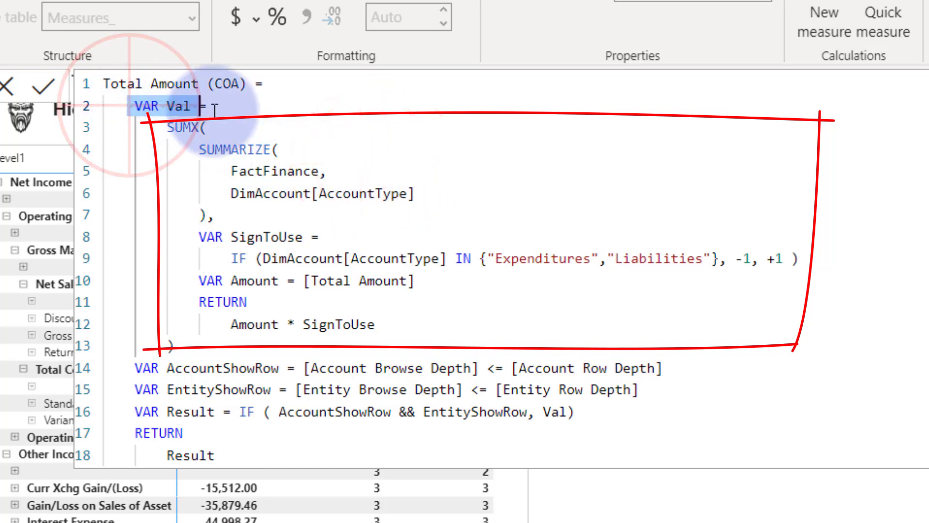
pyautogui.moveTo(134, 105); pyautogui.dragTo(274, 344)
pyautogui.moveTo(168, 126); pyautogui.dragTo(195, 134)
pyautogui.click(292, 145)
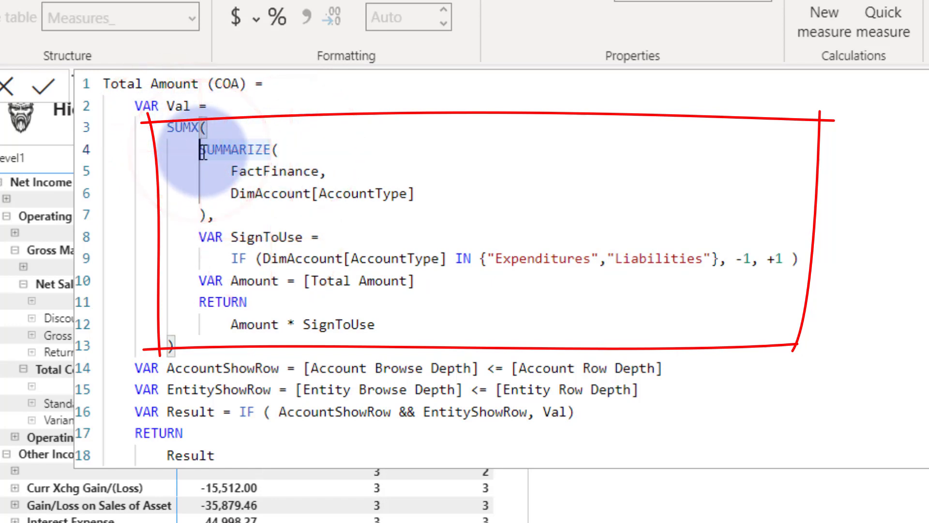
pyautogui.moveTo(202, 151); pyautogui.dragTo(282, 206)
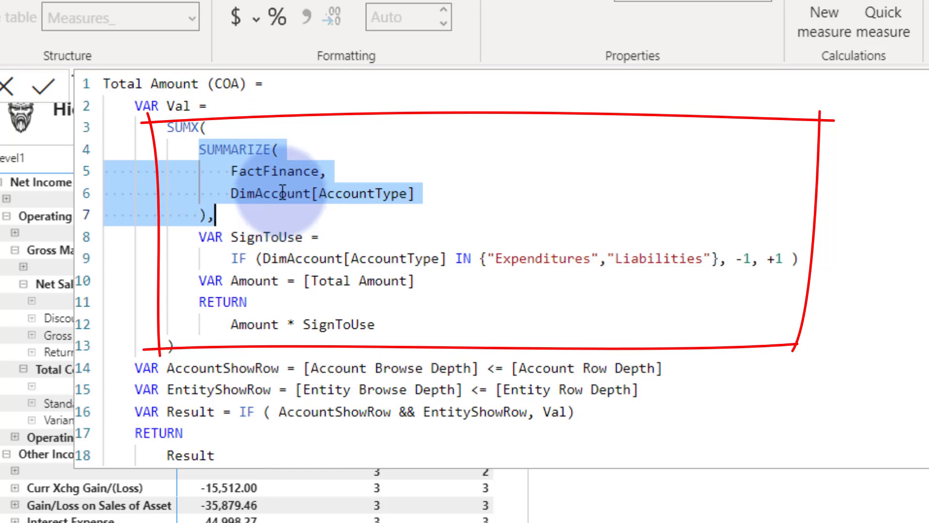
pyautogui.click(252, 172)
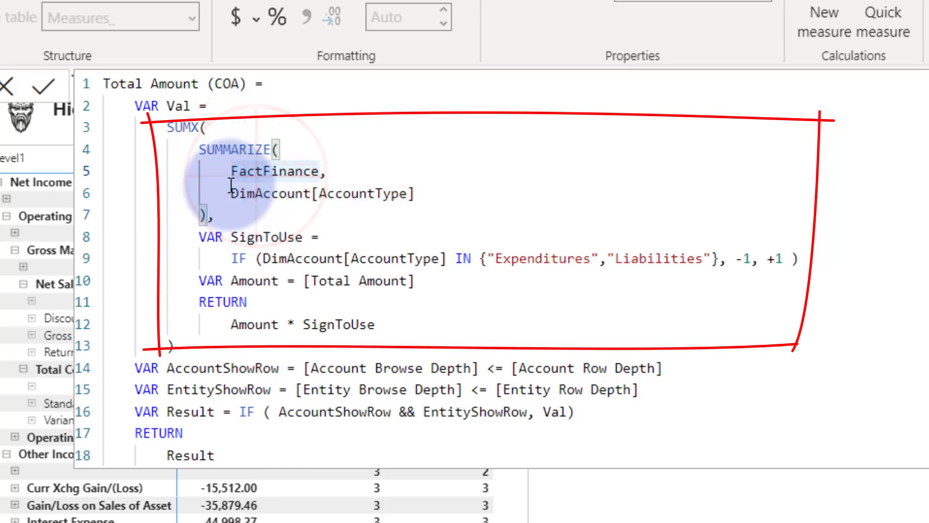
pyautogui.moveTo(235, 193); pyautogui.dragTo(416, 198)
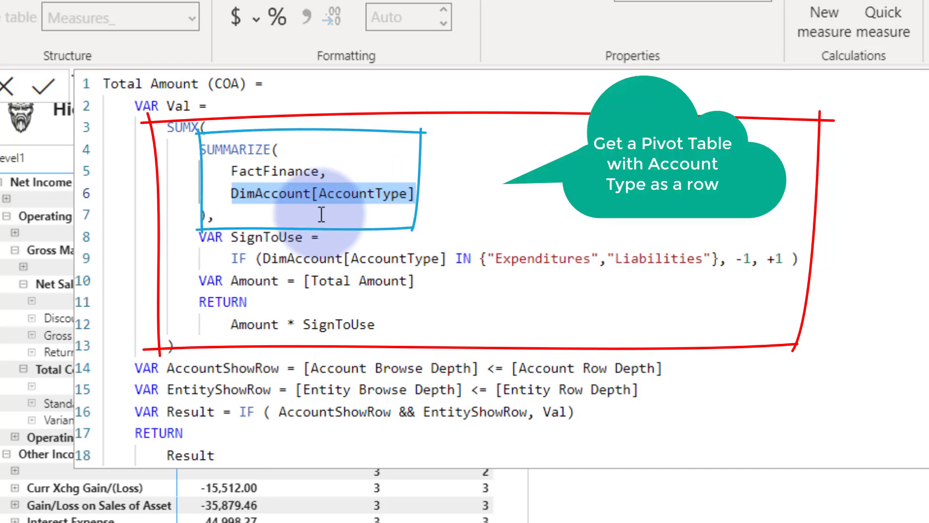
pyautogui.click(319, 193)
pyautogui.moveTo(233, 237); pyautogui.dragTo(304, 237)
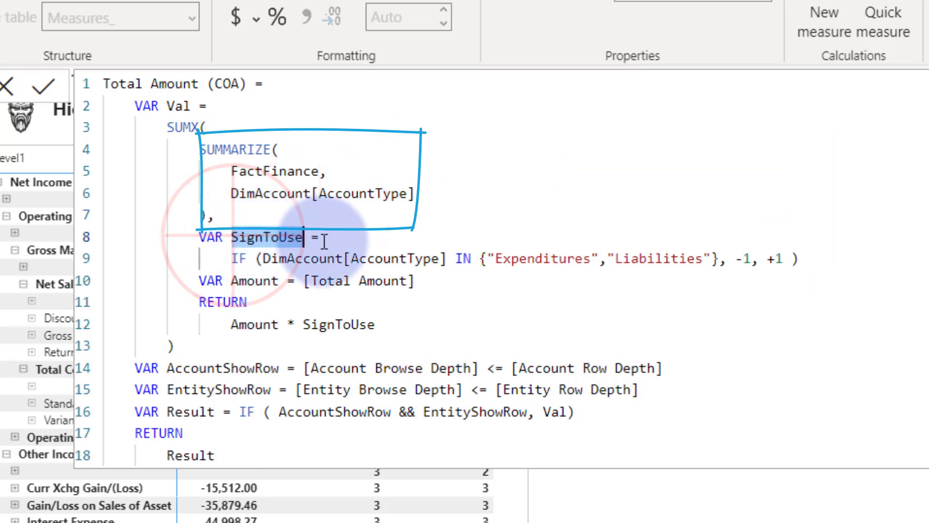
pyautogui.click(347, 258)
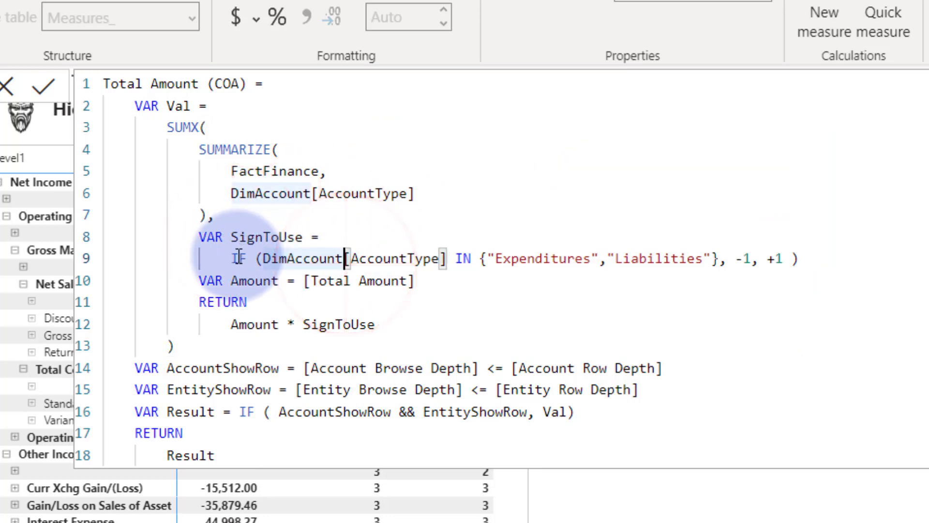
pyautogui.moveTo(232, 259); pyautogui.dragTo(477, 280)
pyautogui.click(493, 285)
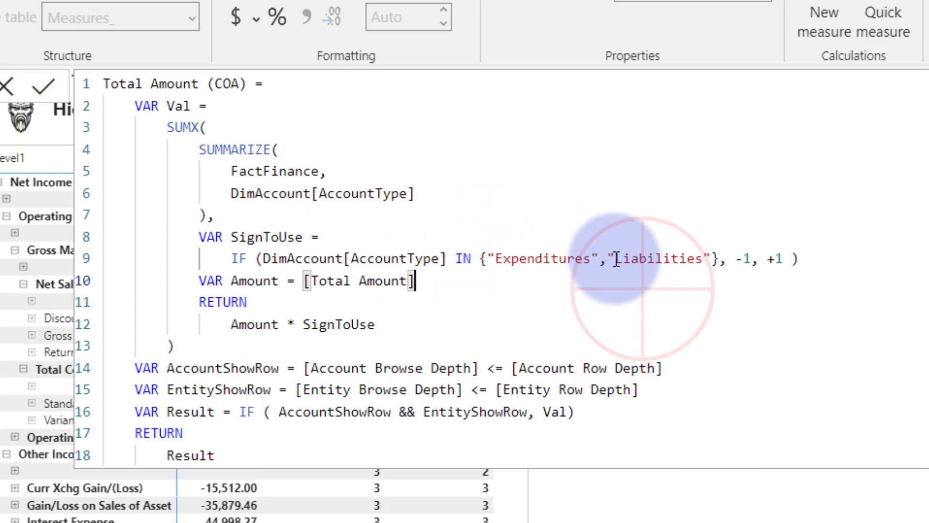
pyautogui.press('Down')
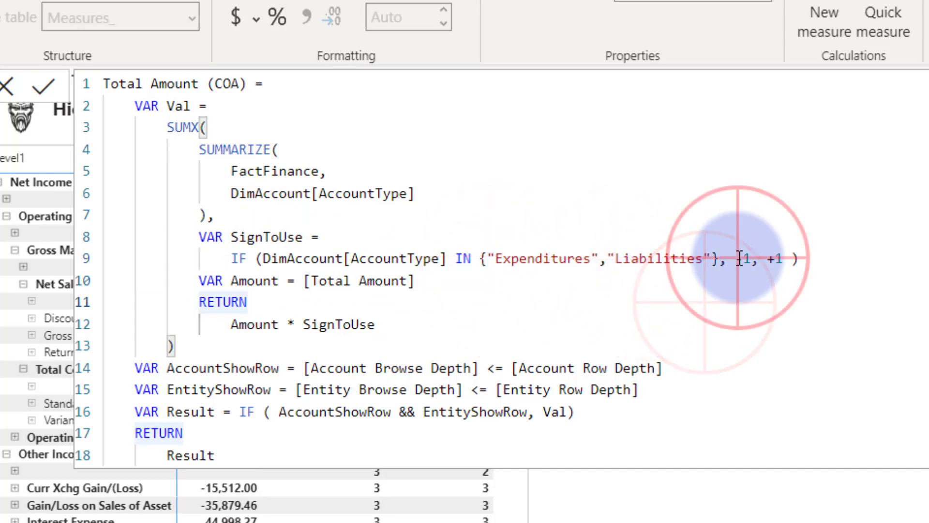
pyautogui.moveTo(739, 258); pyautogui.dragTo(800, 259)
pyautogui.click(299, 280)
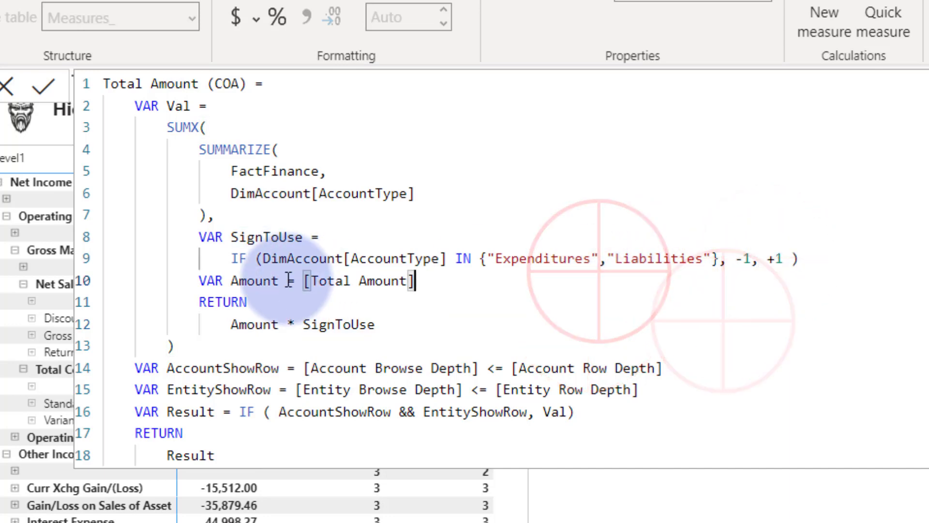
pyautogui.moveTo(201, 280); pyautogui.dragTo(279, 280)
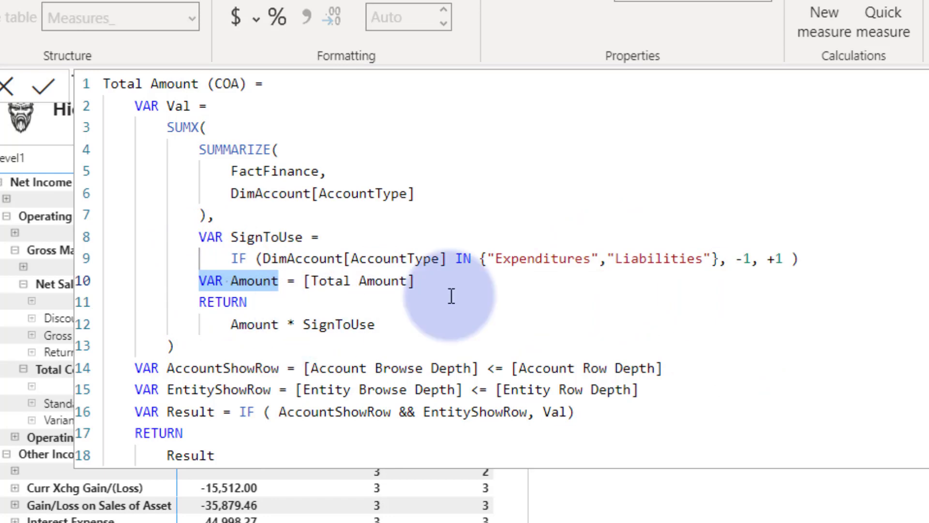
pyautogui.click(351, 305)
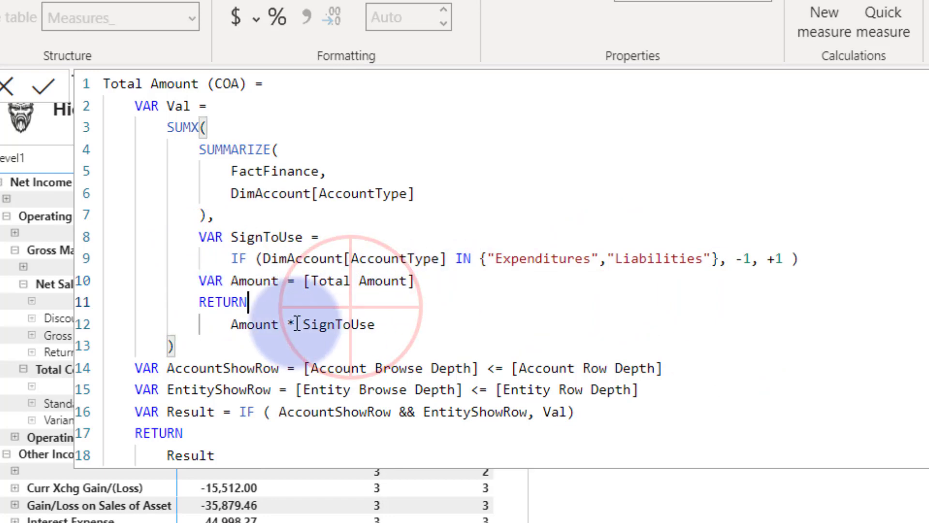
pyautogui.doubleClick(205, 302)
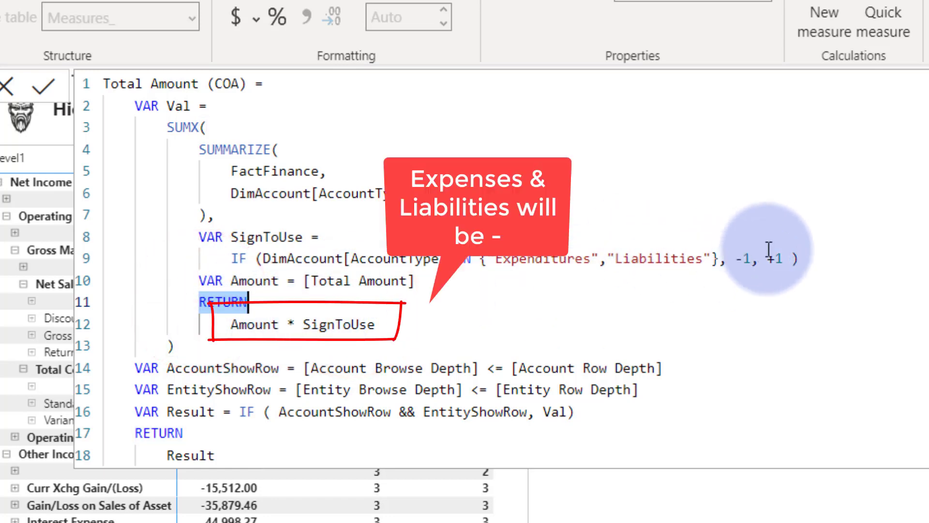
pyautogui.moveTo(402, 324); pyautogui.dragTo(113, 130)
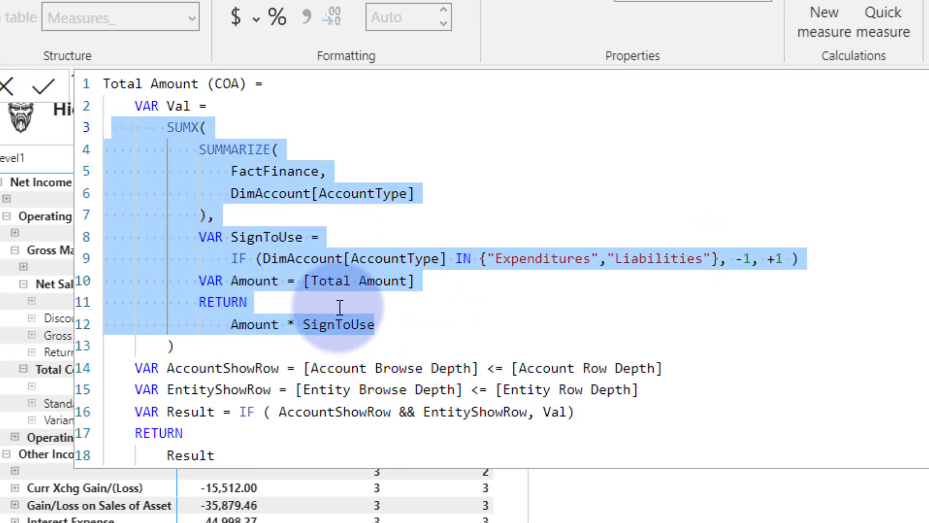
pyautogui.click(356, 320)
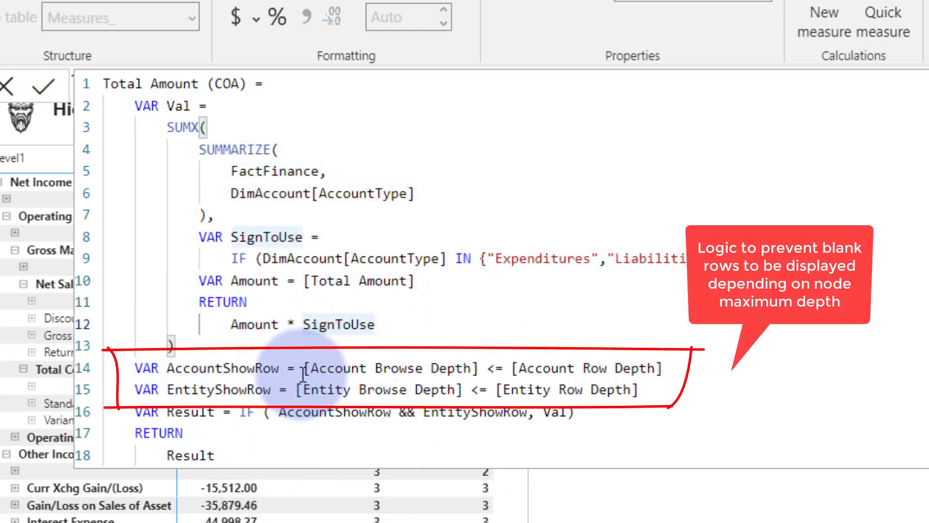
pyautogui.moveTo(302, 368); pyautogui.dragTo(667, 370)
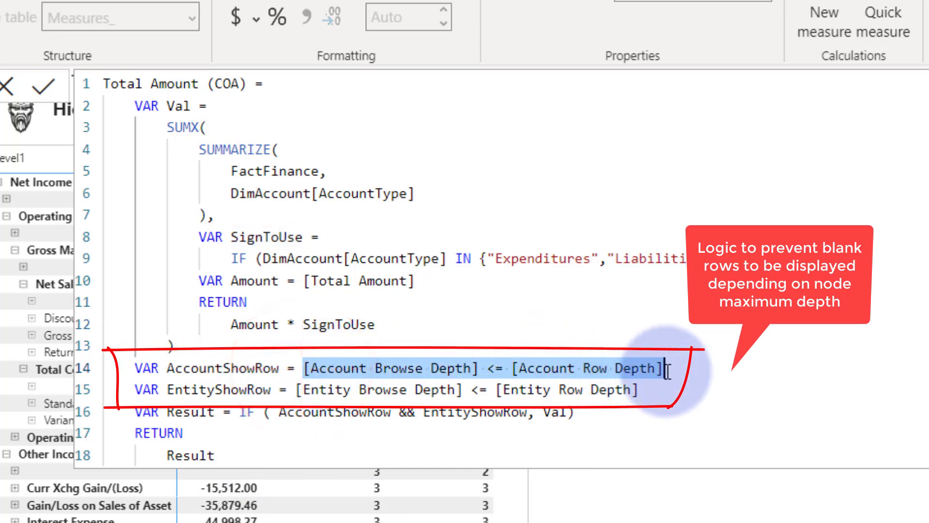
pyautogui.click(432, 385)
pyautogui.moveTo(168, 370); pyautogui.dragTo(698, 359)
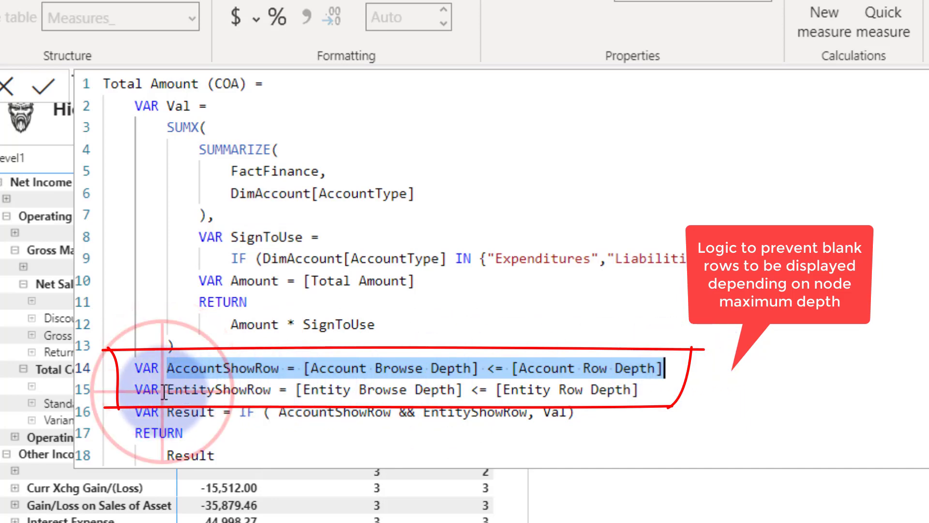
pyautogui.moveTo(164, 392); pyautogui.dragTo(645, 388)
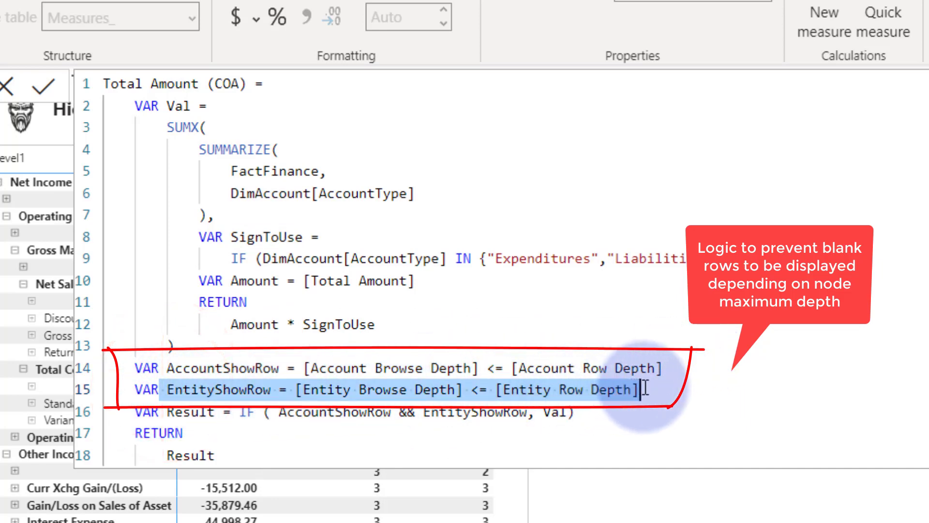
pyautogui.click(452, 414)
pyautogui.click(191, 412)
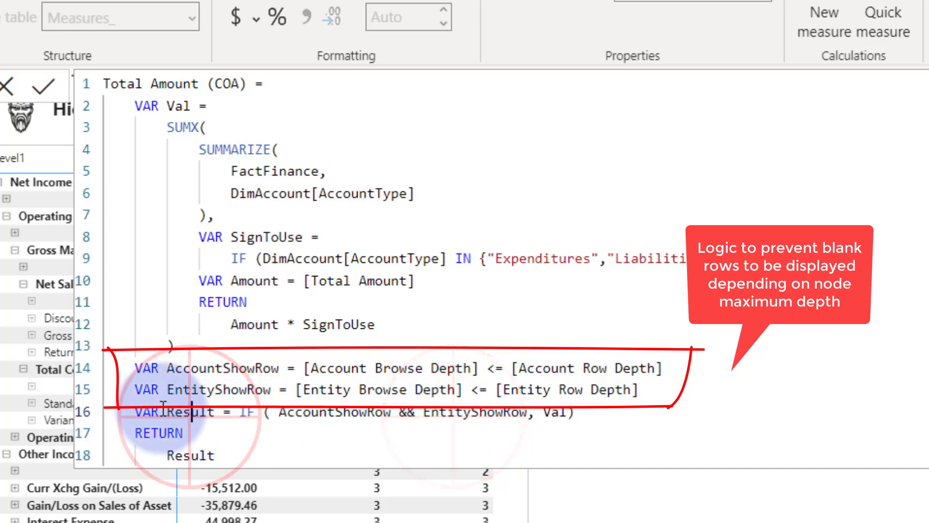
pyautogui.click(246, 426)
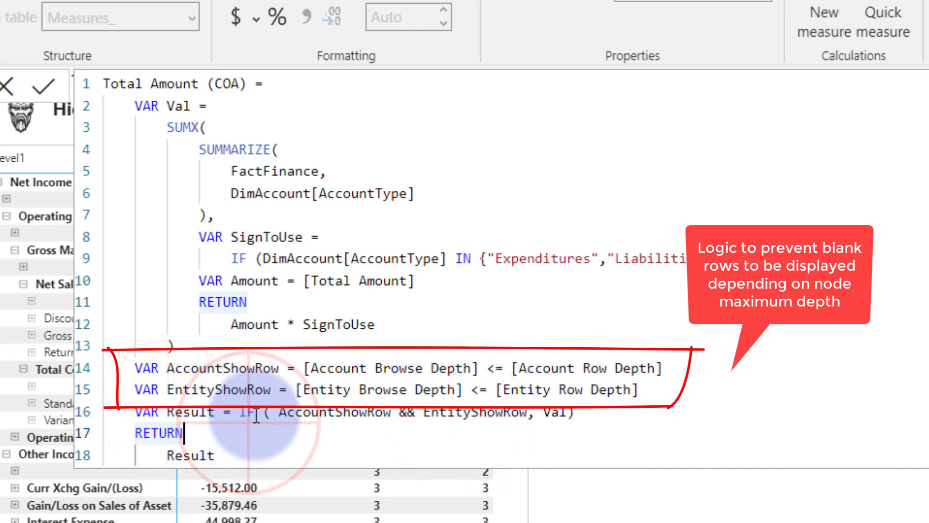
pyautogui.moveTo(277, 411); pyautogui.dragTo(512, 409)
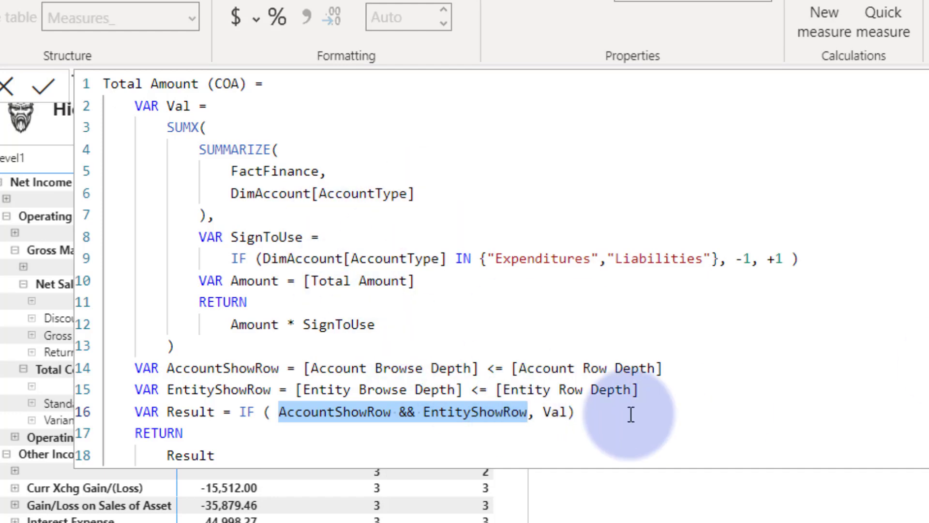
pyautogui.click(558, 411)
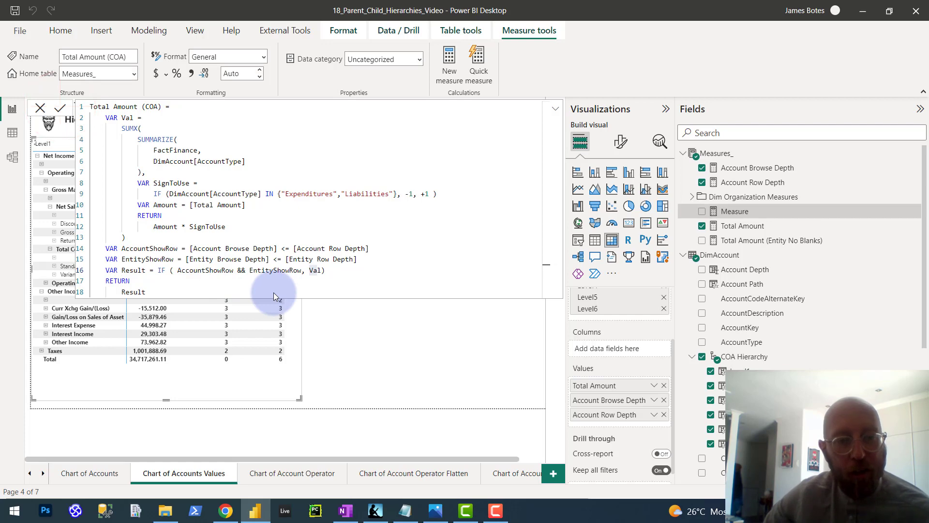
# - Add Total Amount (COA) to the widened matrix and remove Account Row Depth and Account Browse Depth
pyautogui.press('Return')
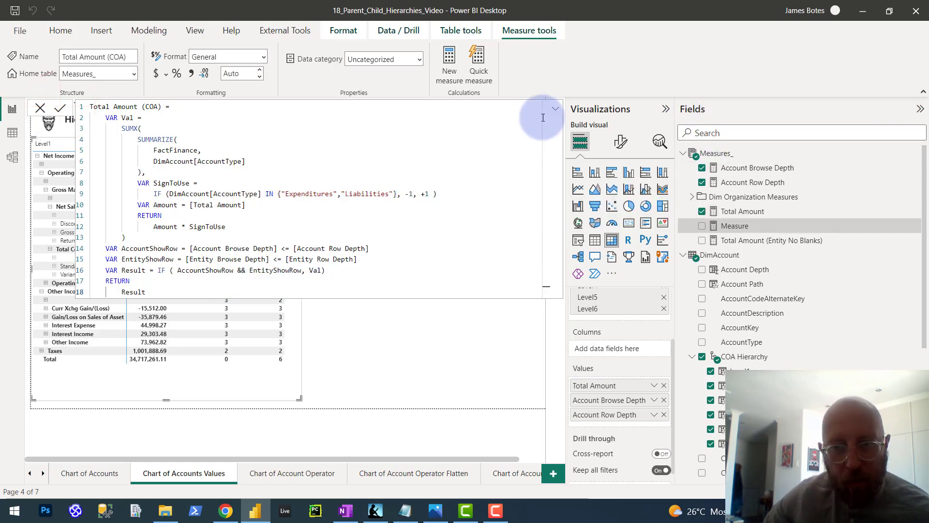
pyautogui.click(556, 111)
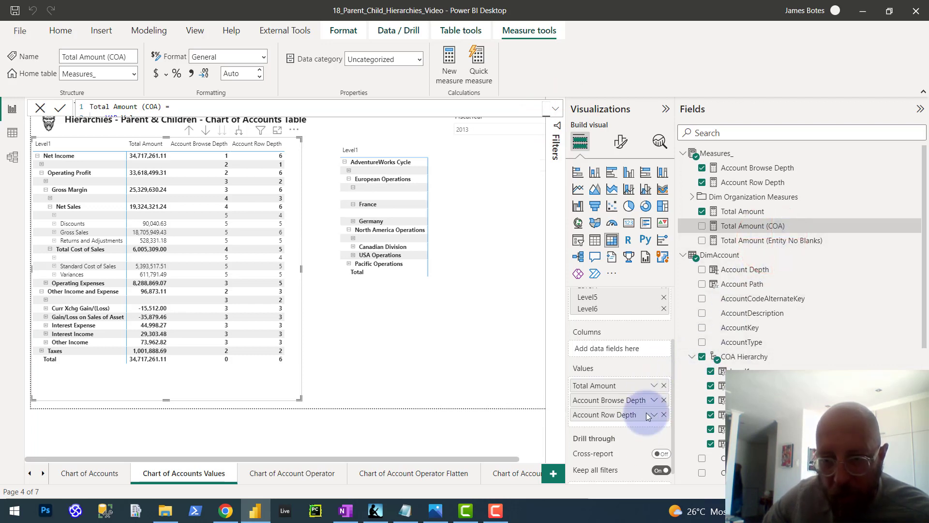
pyautogui.moveTo(751, 231); pyautogui.dragTo(664, 404)
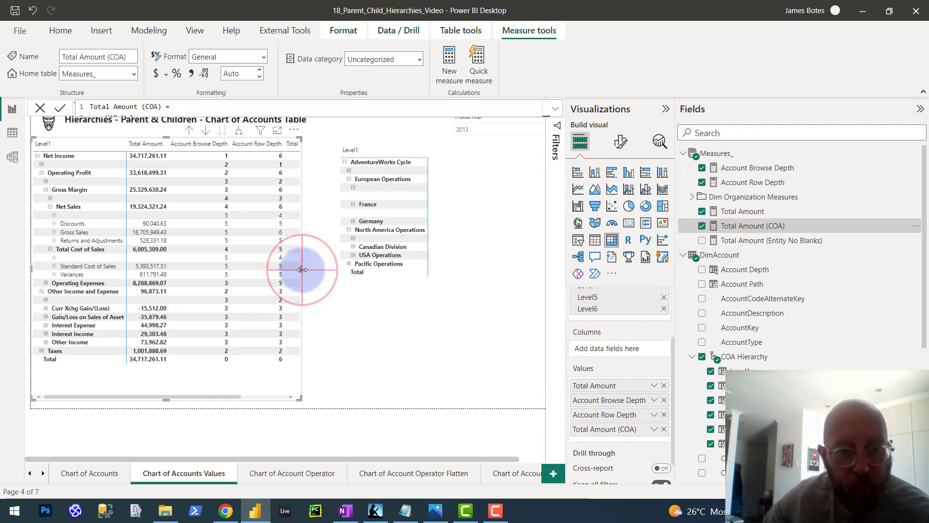
pyautogui.moveTo(302, 270); pyautogui.dragTo(448, 274)
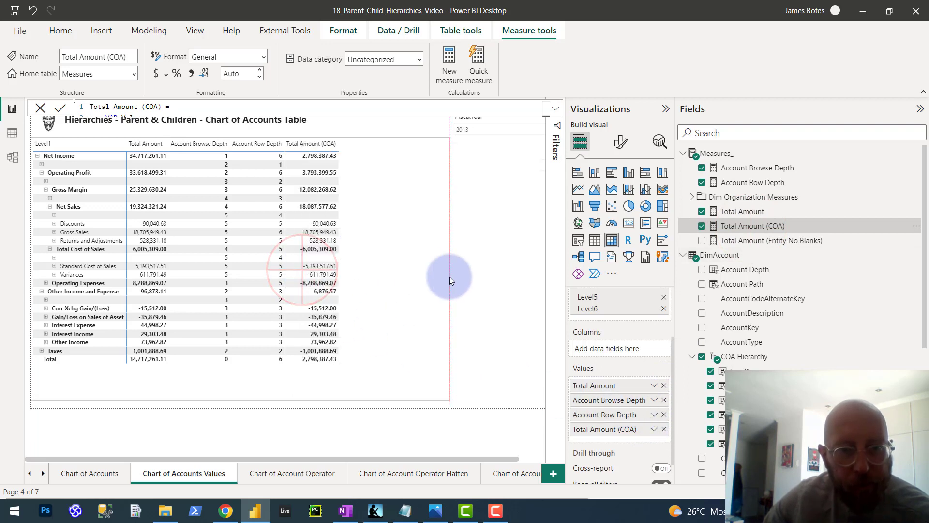
pyautogui.click(664, 414)
pyautogui.click(664, 400)
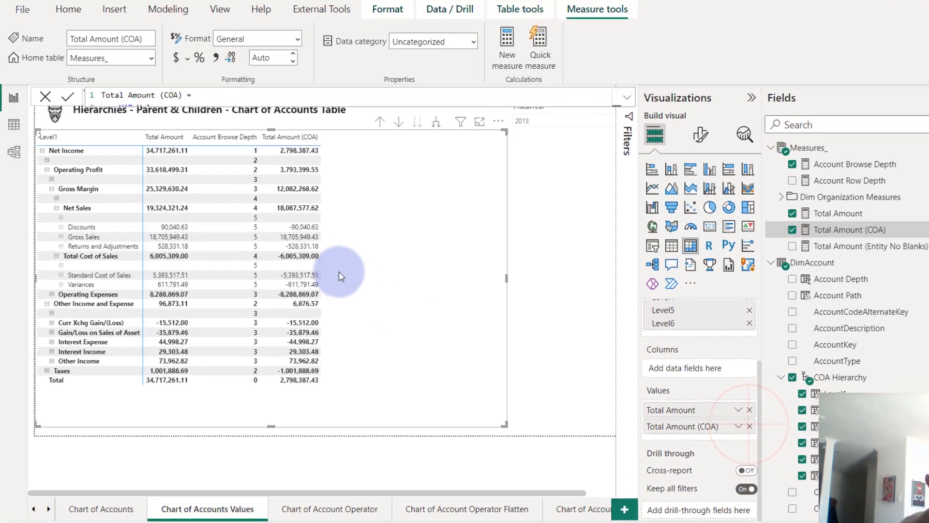